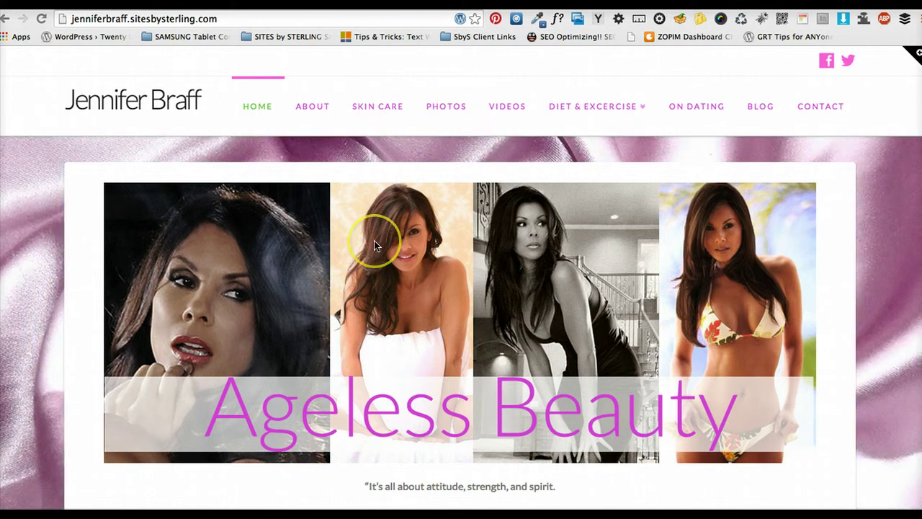
Add /wp-admin to the site address to reach the admin login page
left_click(227, 20)
left_click(225, 18)
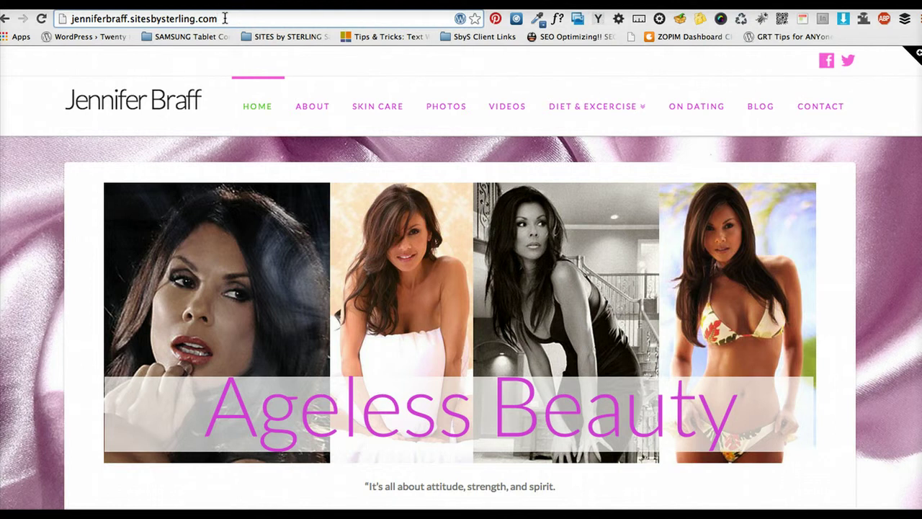
type("/")
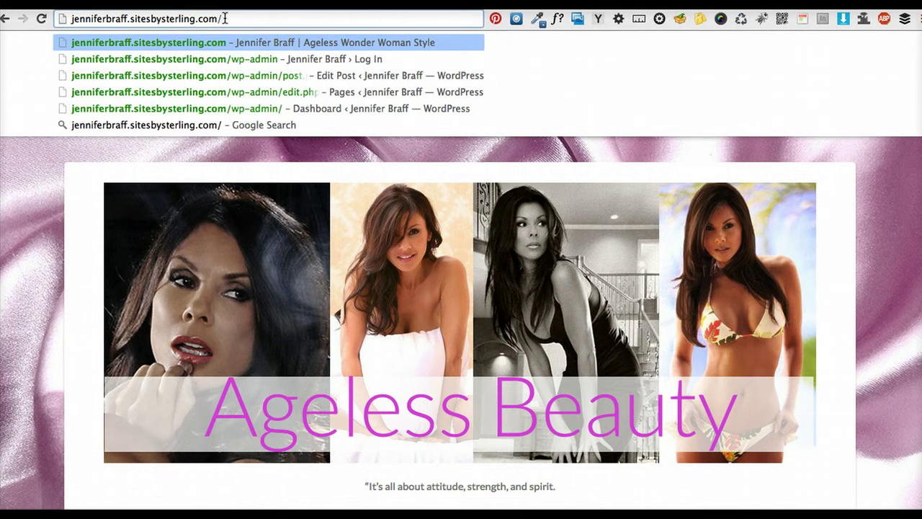
type("wp-admo")
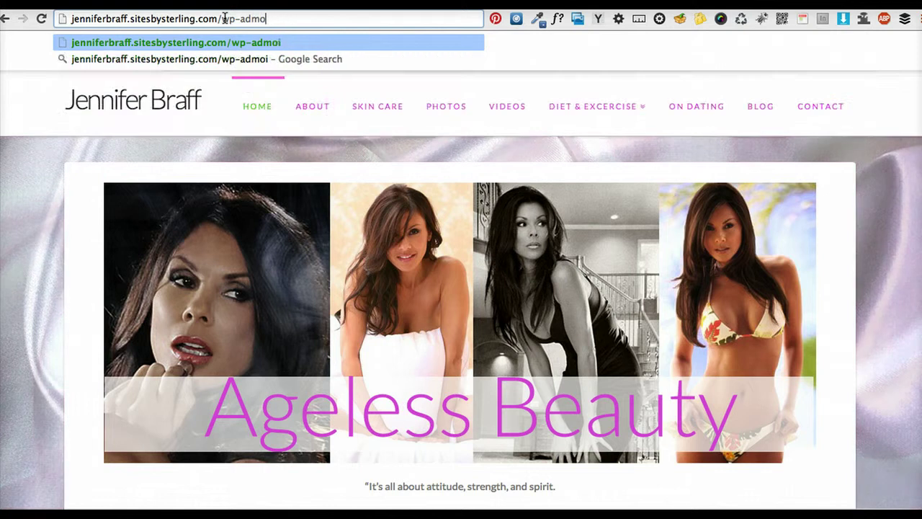
key("BackSpace")
type("in")
key("Return")
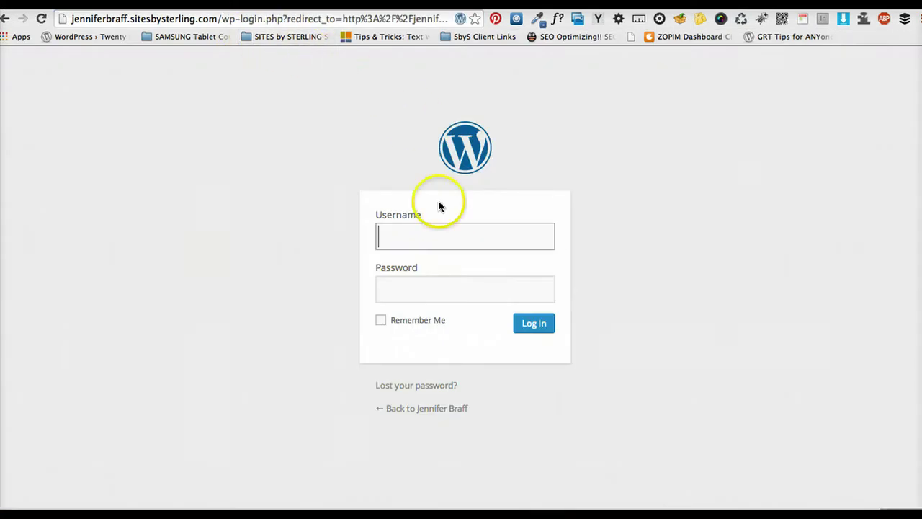
Log in with the admin account, with Remember Me checked
type("admin")
left_click(448, 238)
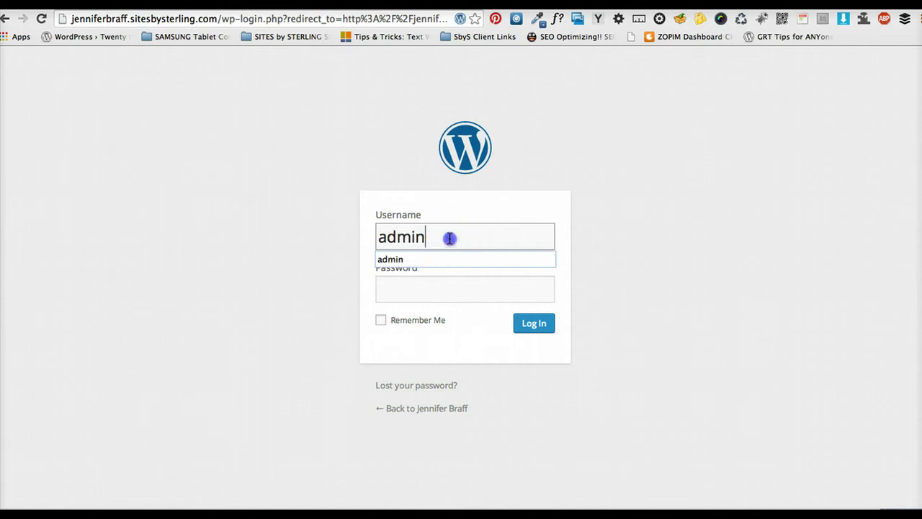
left_click(434, 284)
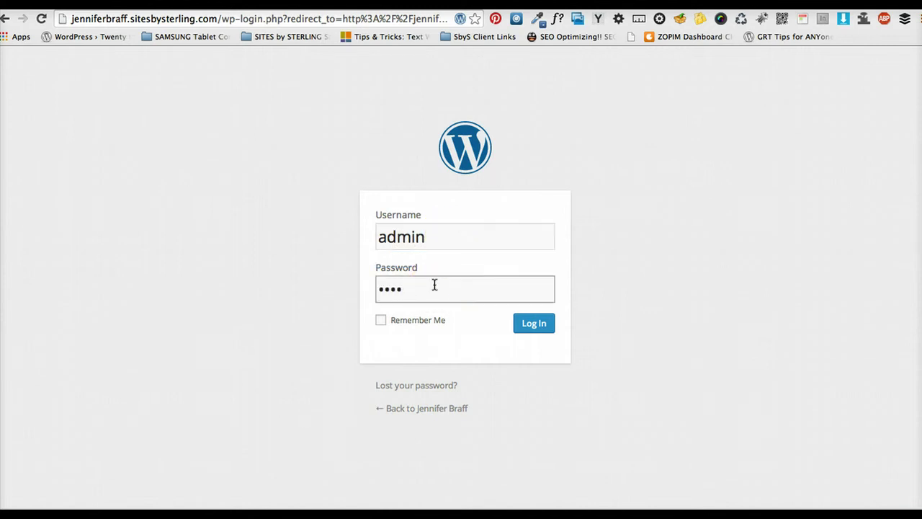
left_click(381, 319)
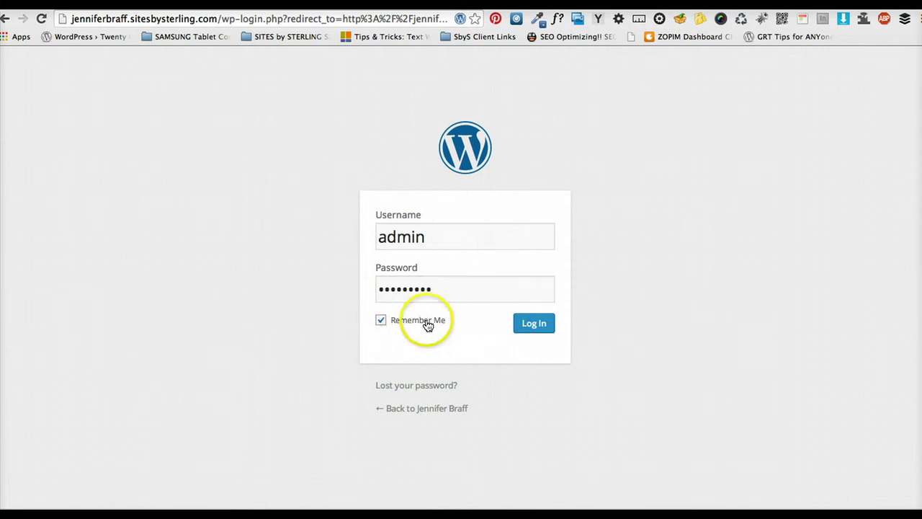
left_click(525, 324)
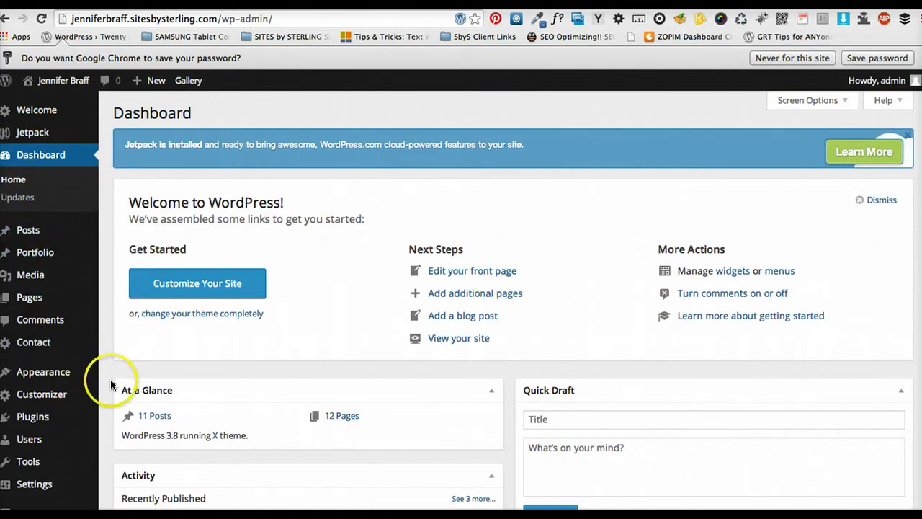
Start a new blog post from Posts > Add New
mouse_move(77, 482)
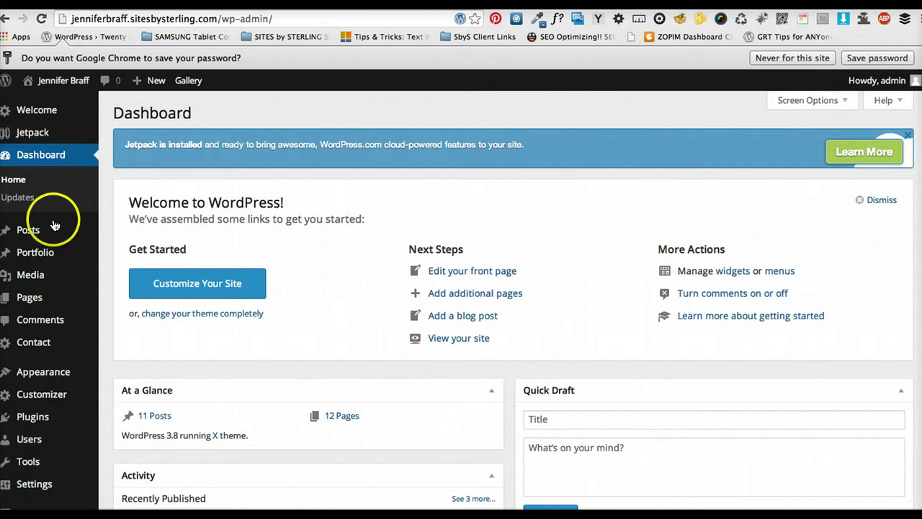
mouse_move(50, 250)
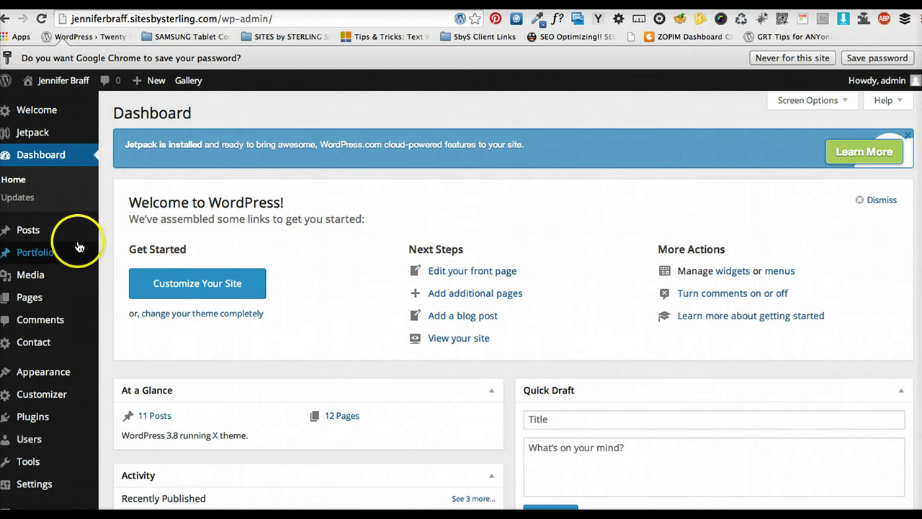
mouse_move(77, 234)
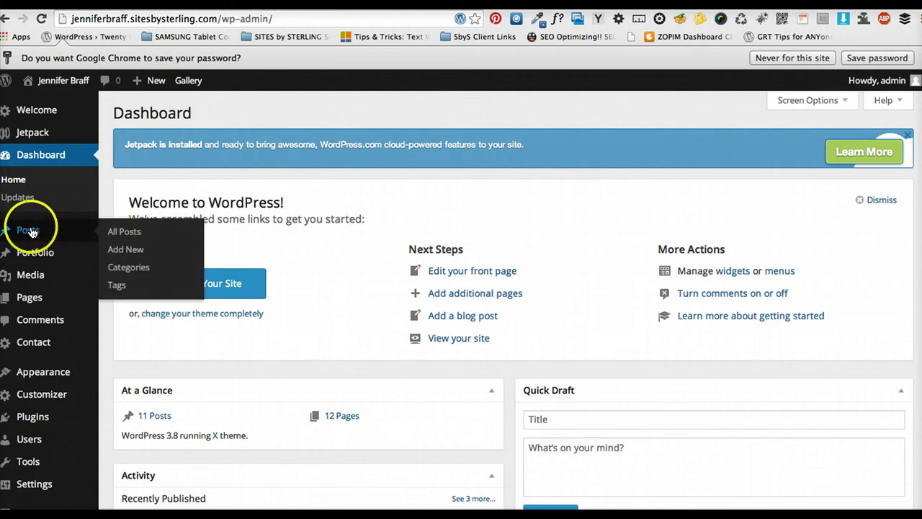
mouse_move(29, 231)
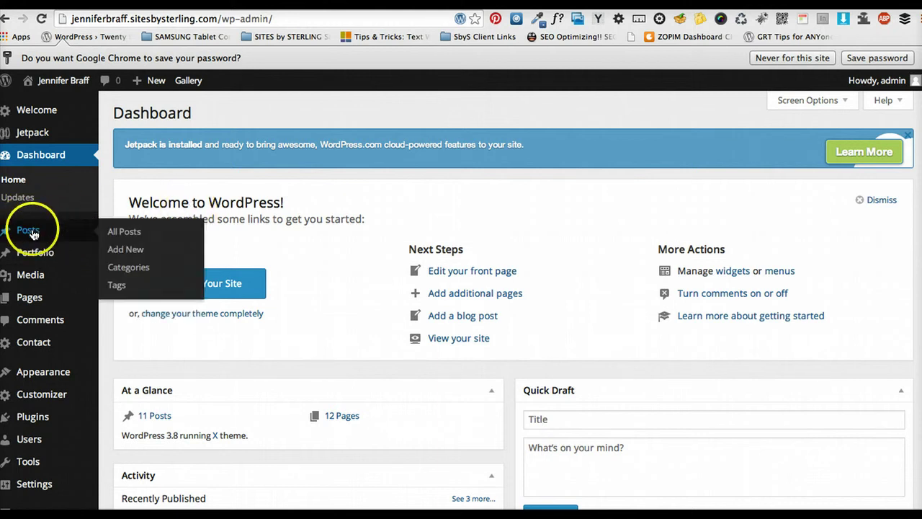
left_click(137, 249)
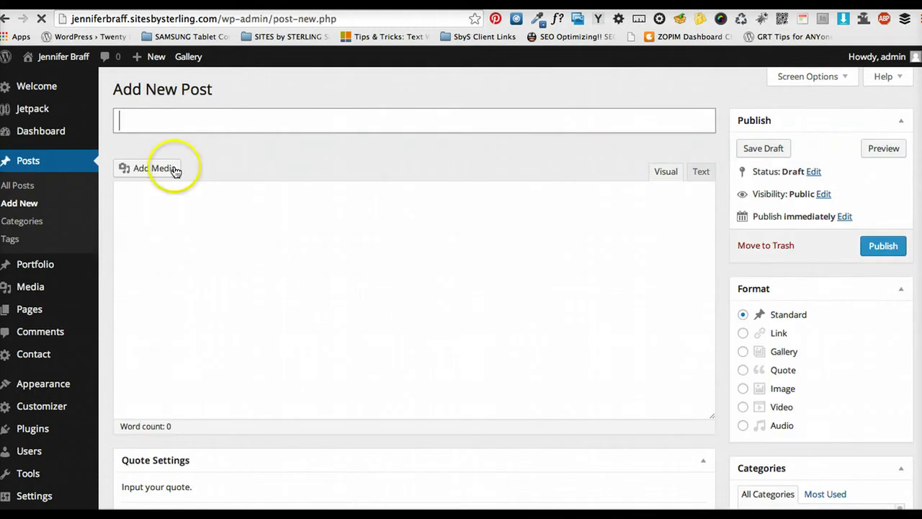
Title the post 'Test Post from SITES by STERLING.com!' and write 'Here is my new test post... WOW! Checkout this SITE'
left_click(174, 119)
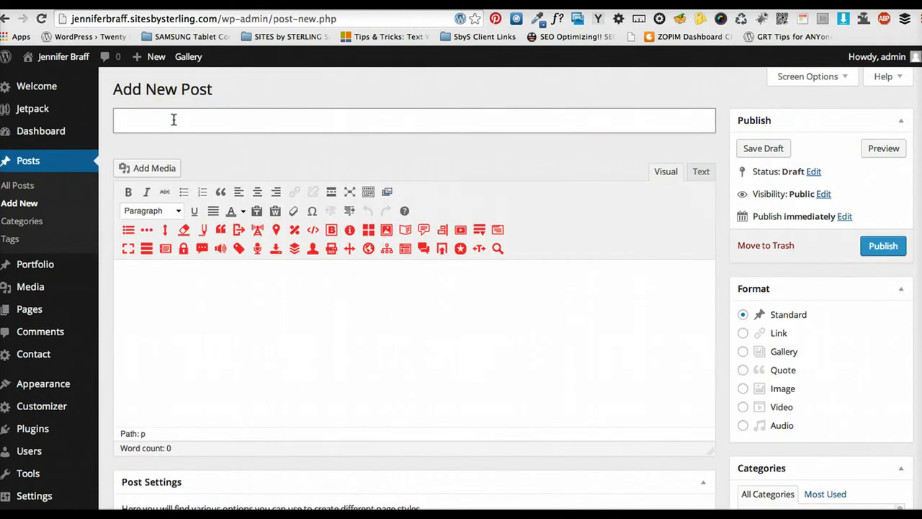
type("Test Post")
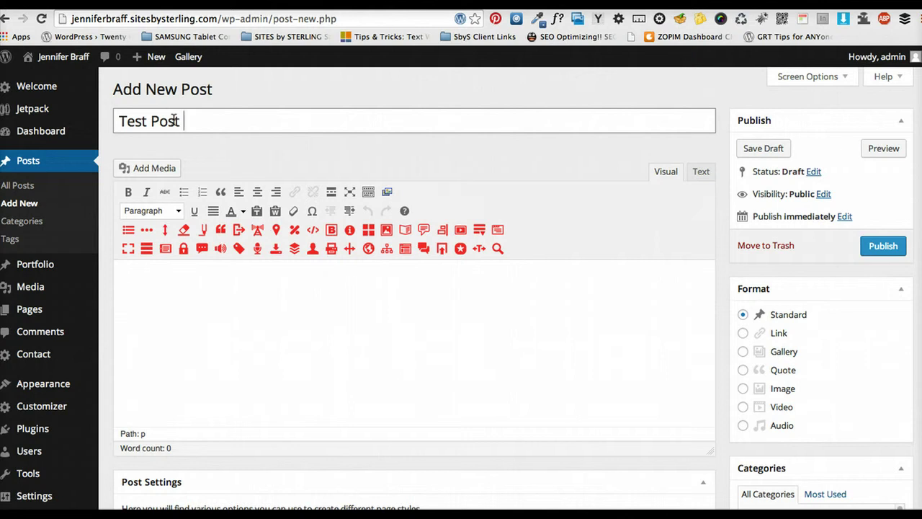
type(" from SITES by ")
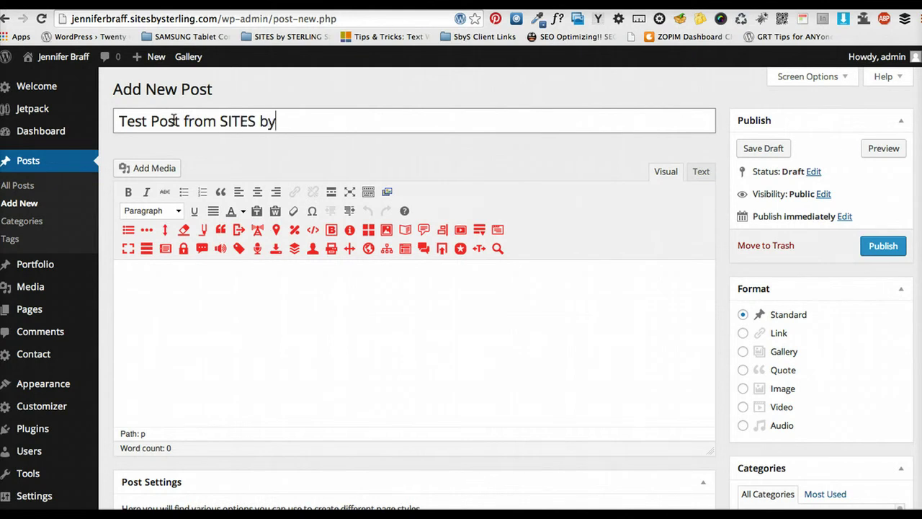
type("STERLING.com!")
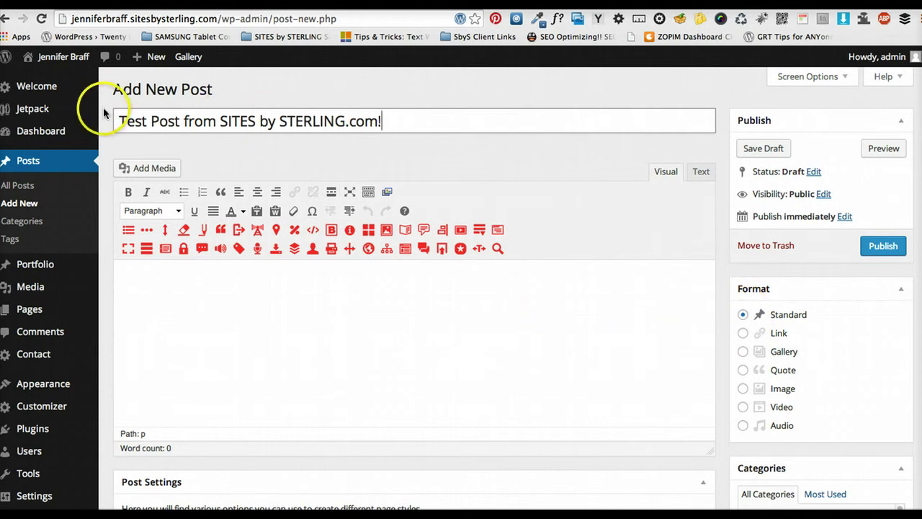
left_click(195, 291)
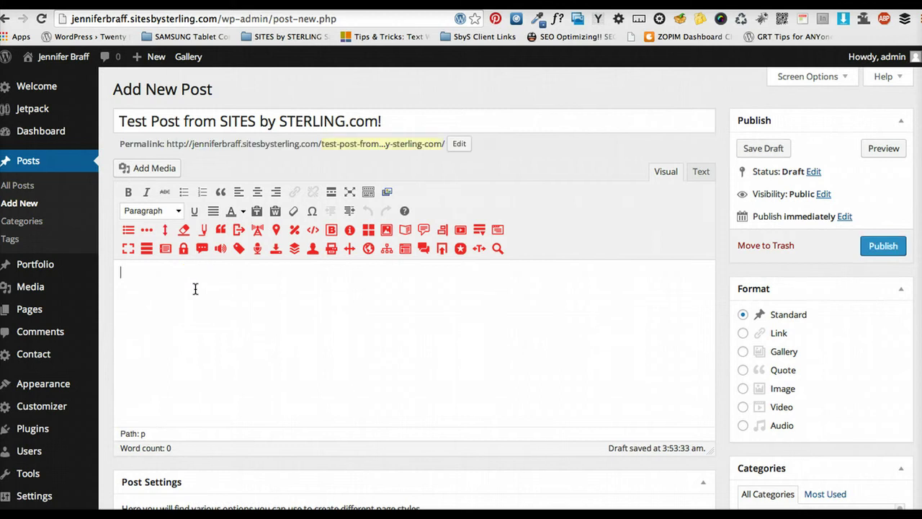
type("Here is my new test post... WOW!")
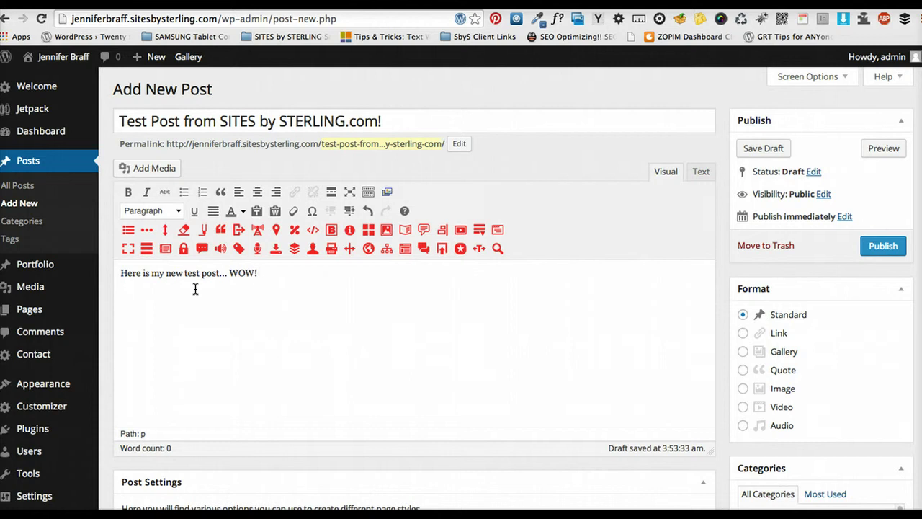
left_click(233, 289)
type("Checkout this SITE")
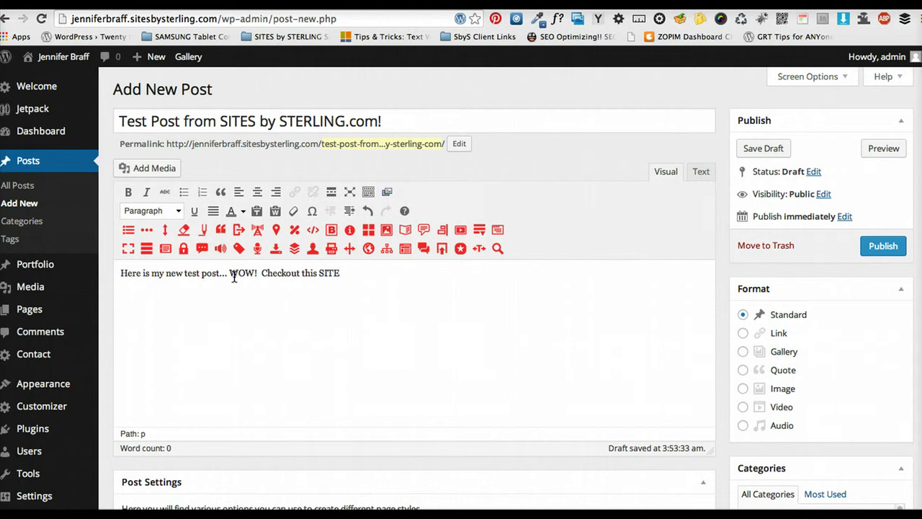
left_click(320, 275)
left_click_drag(320, 274, 341, 274)
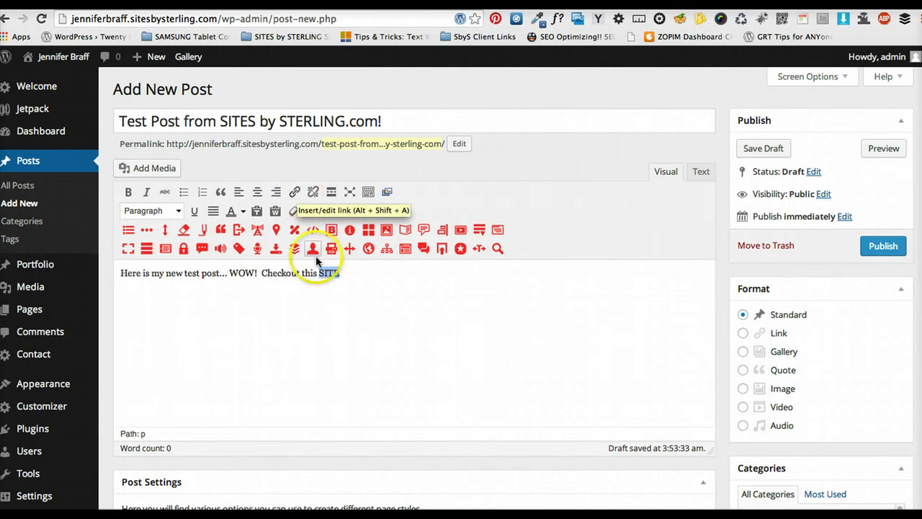
left_click(296, 191)
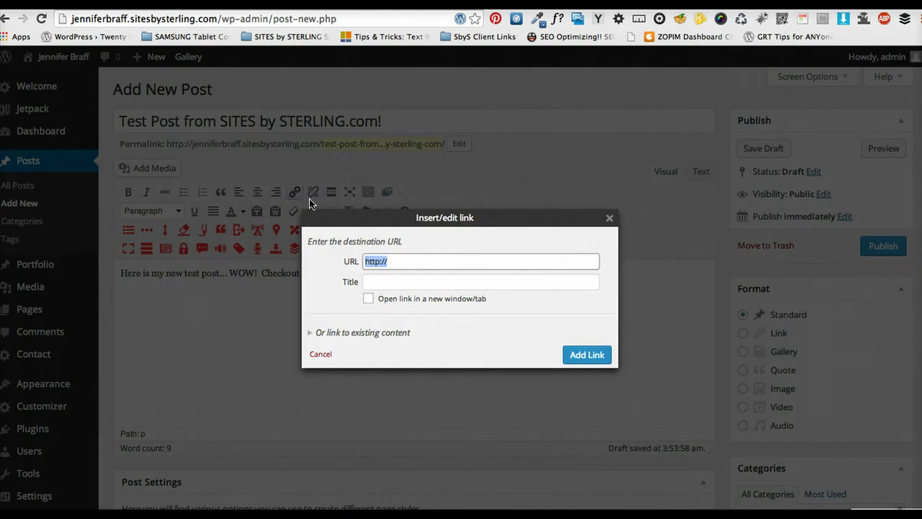
left_click(408, 261)
left_click(363, 263)
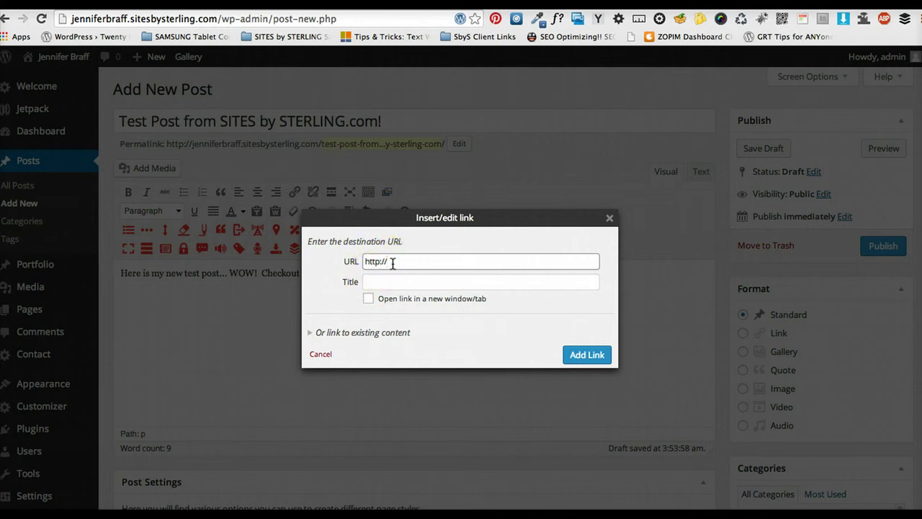
left_click(392, 262)
left_click(393, 282)
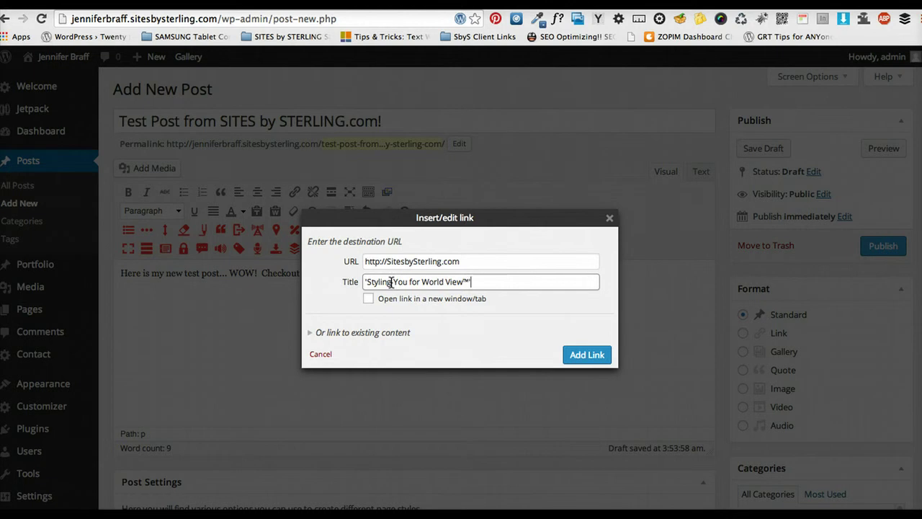
left_click(367, 300)
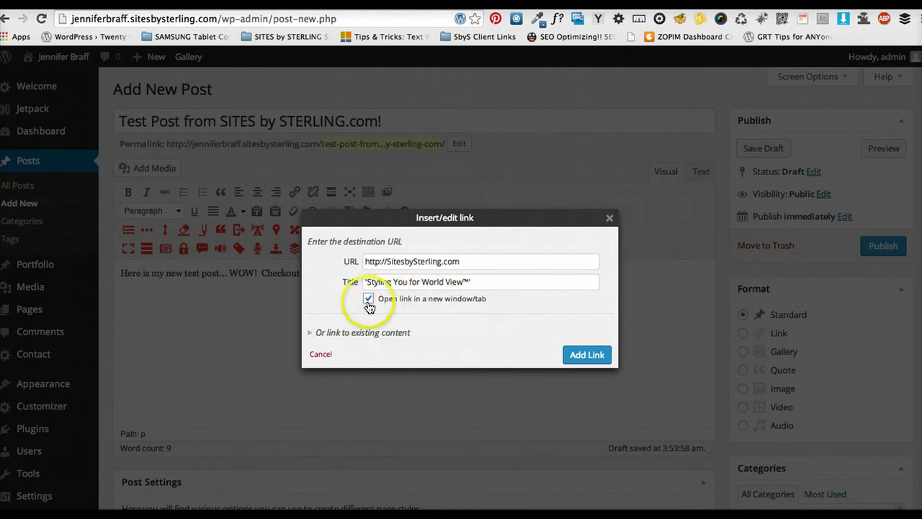
left_click(577, 353)
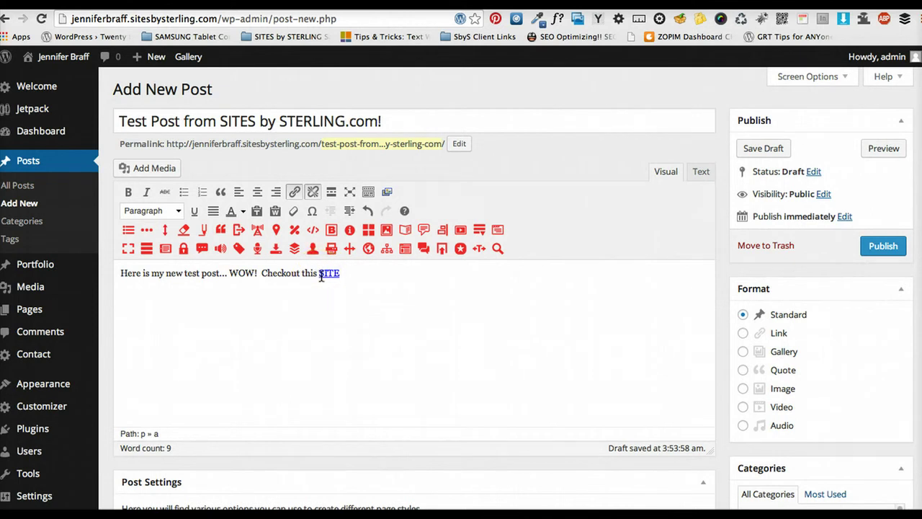
Confirm the SITE link shows its 'Styling You for World View™' tooltip, then scroll toward Featured Image
double_click(321, 276)
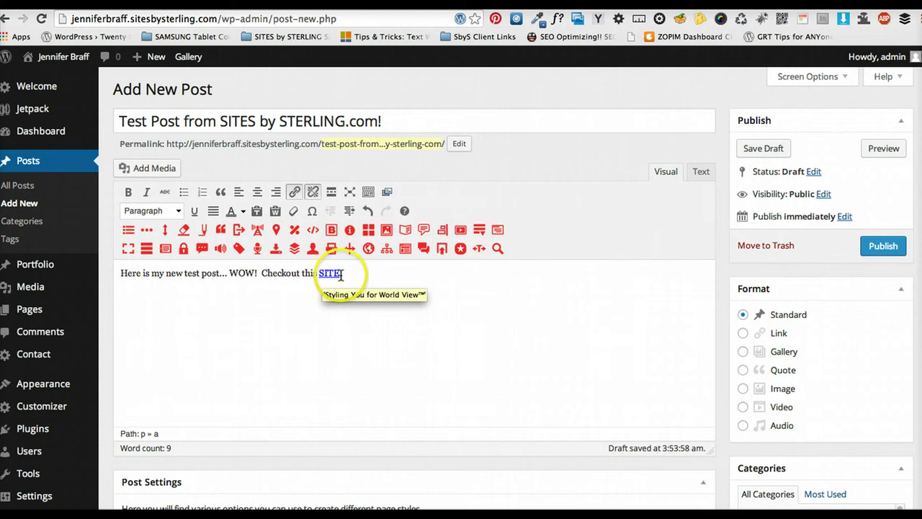
left_click(322, 276)
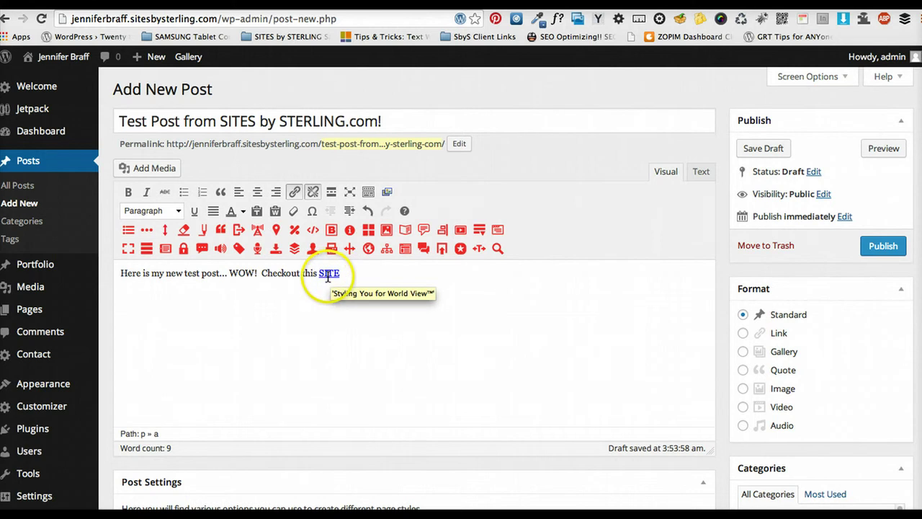
double_click(327, 276)
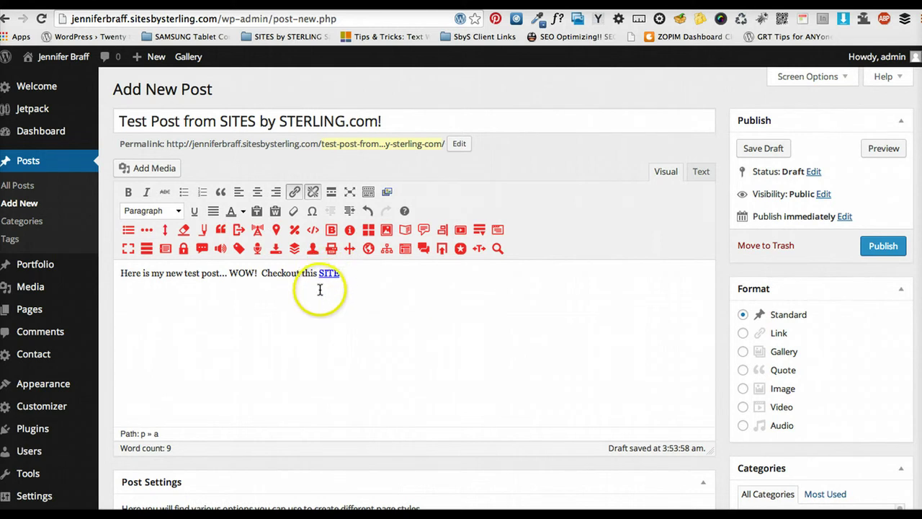
left_click(328, 276)
double_click(328, 276)
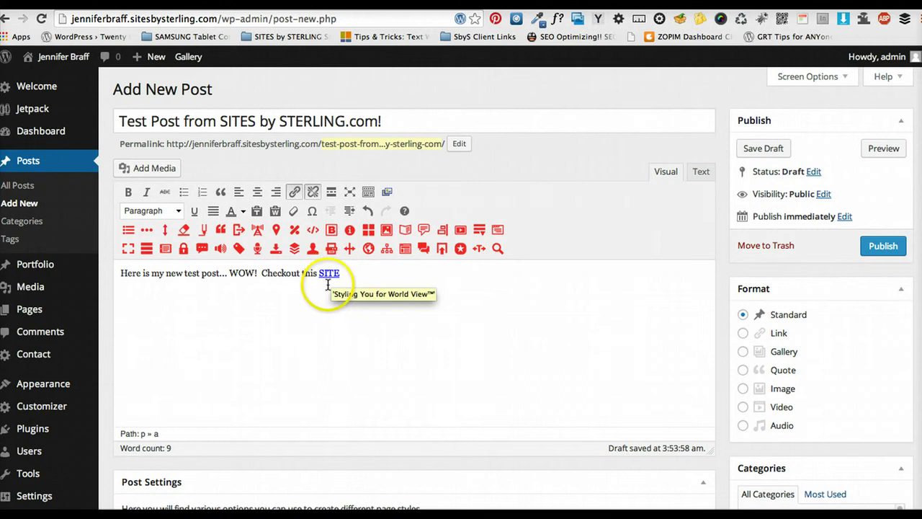
left_click(328, 276)
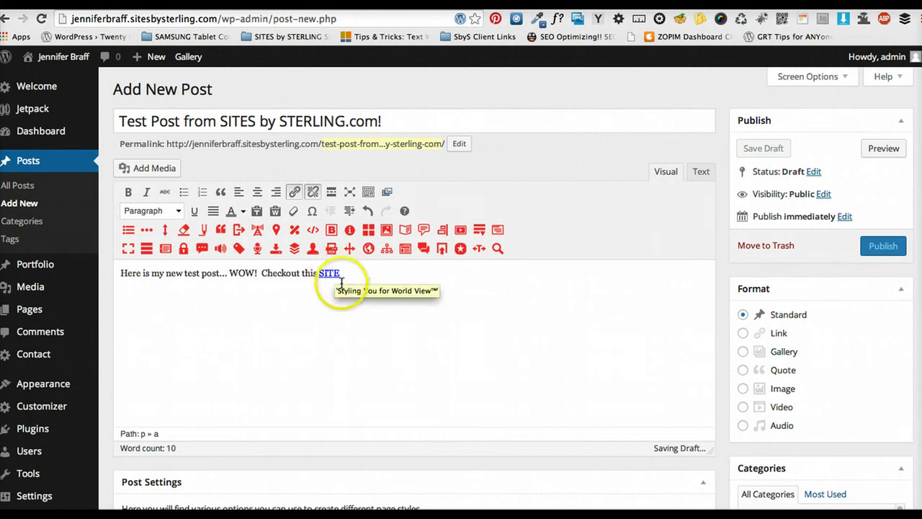
scroll(570, 271, "down", 5)
scroll(576, 306, "down", 4)
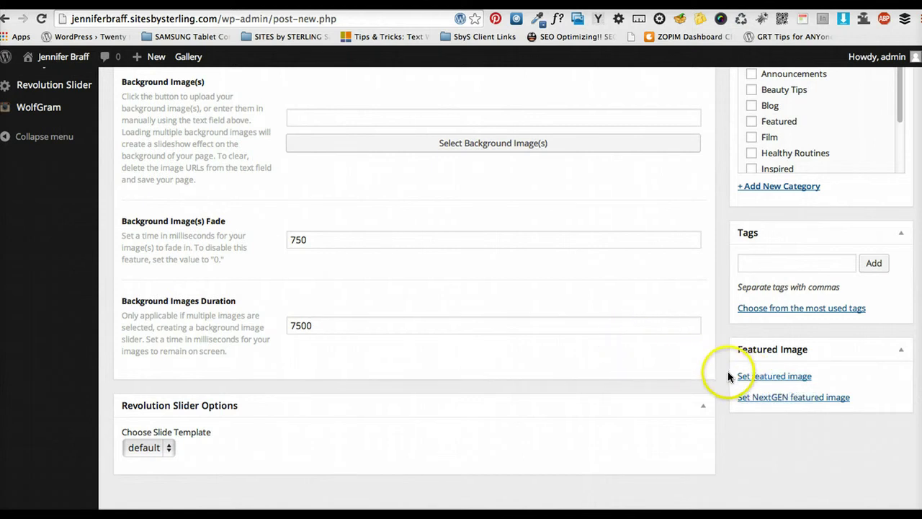
left_click(746, 381)
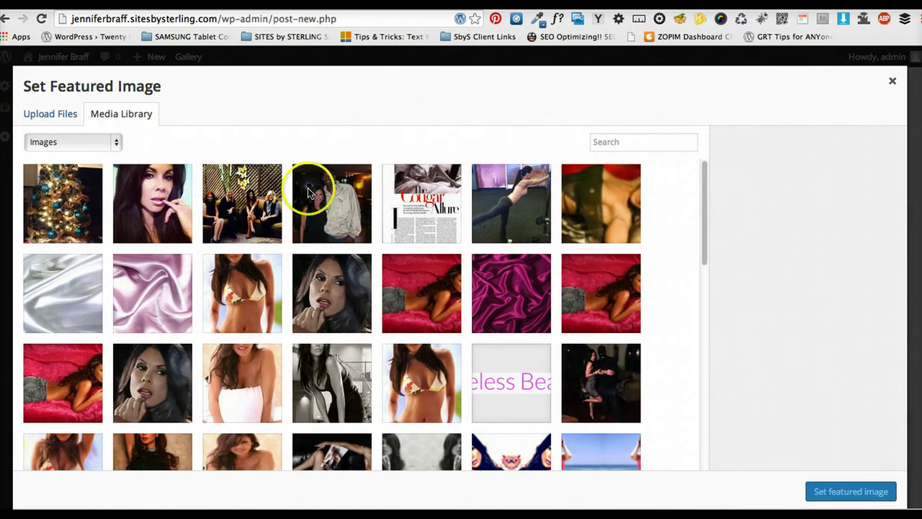
left_click(47, 119)
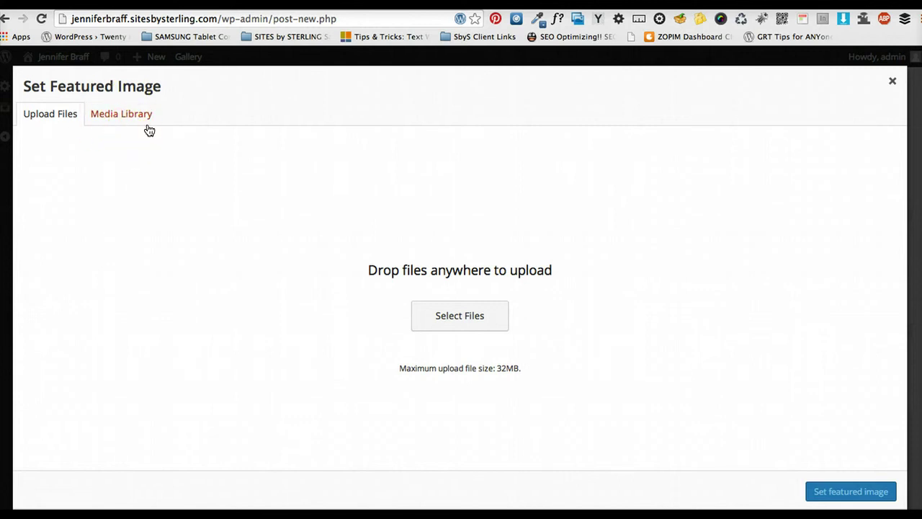
left_click(446, 314)
left_click(168, 98)
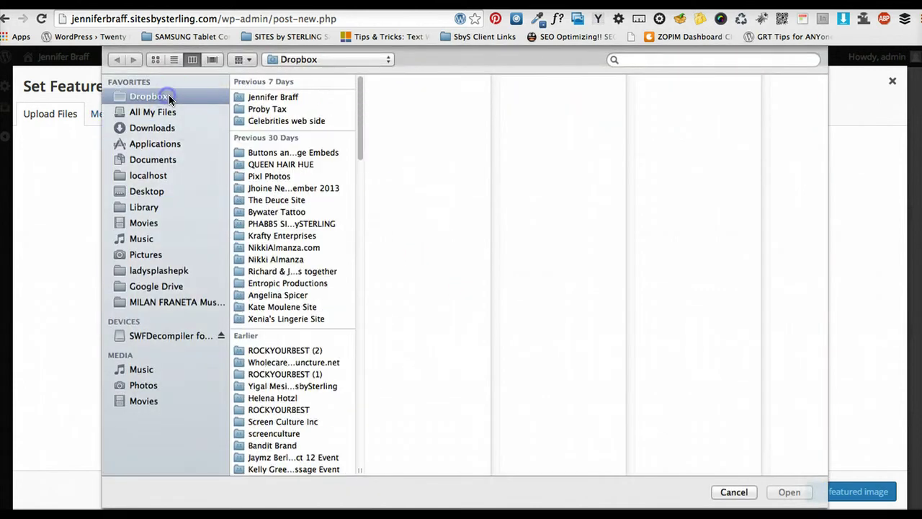
scroll(317, 280, "down", 10)
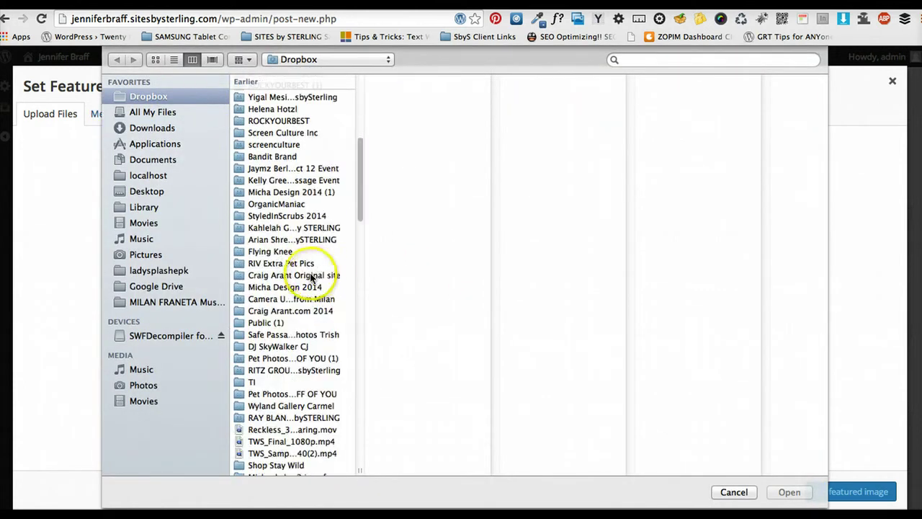
left_click(238, 59)
left_click(252, 76)
scroll(319, 257, "down", 13)
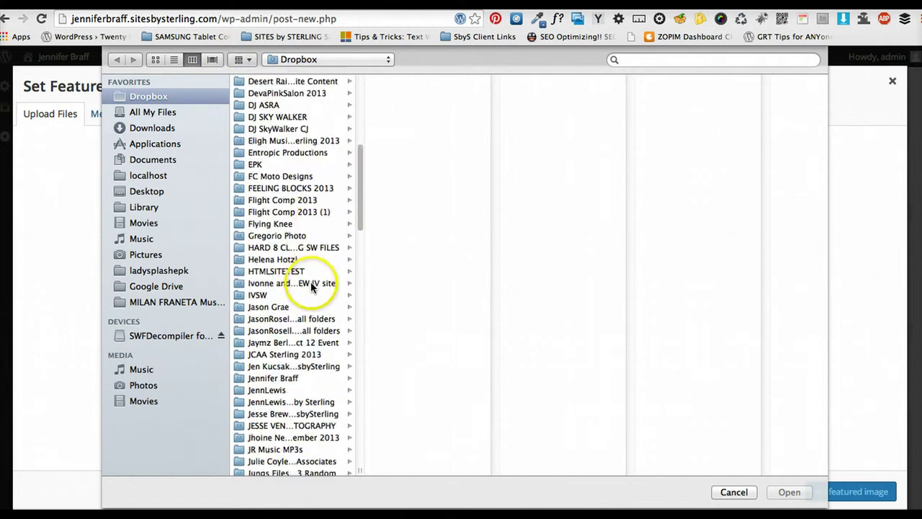
scroll(321, 353, "down", 4)
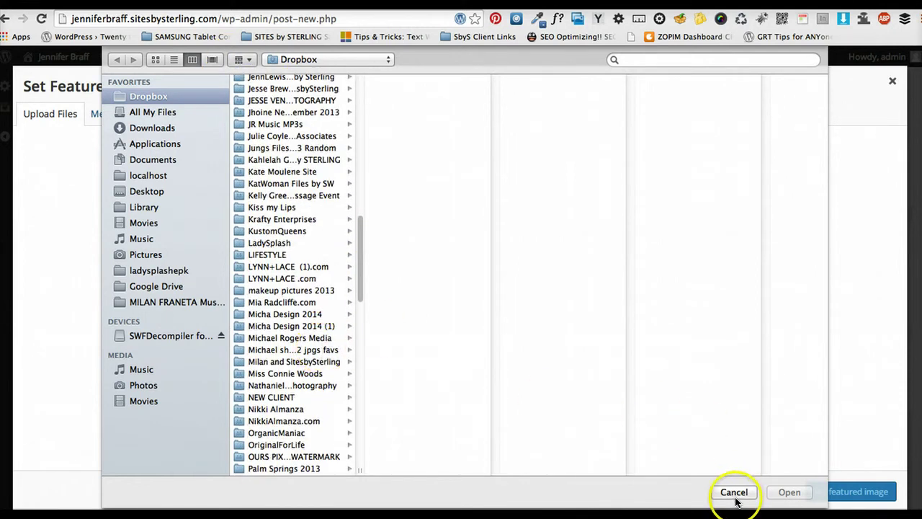
left_click(287, 303)
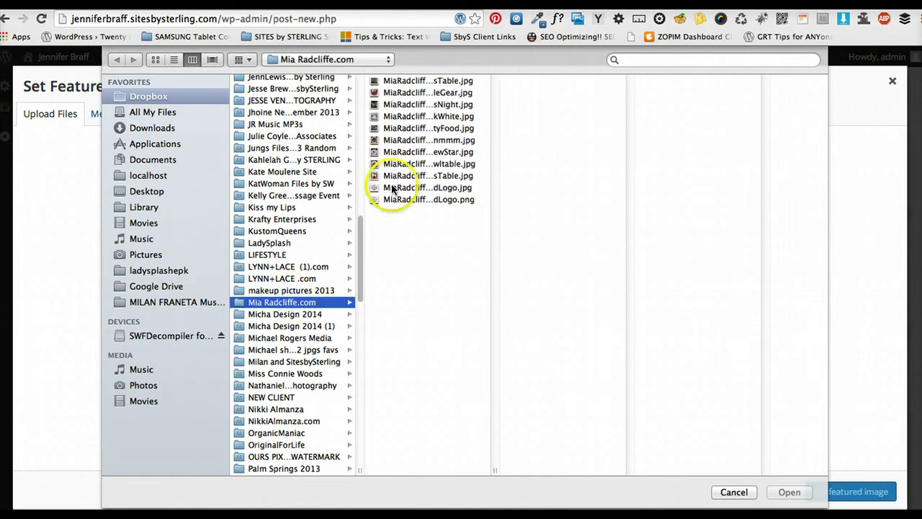
left_click(408, 165)
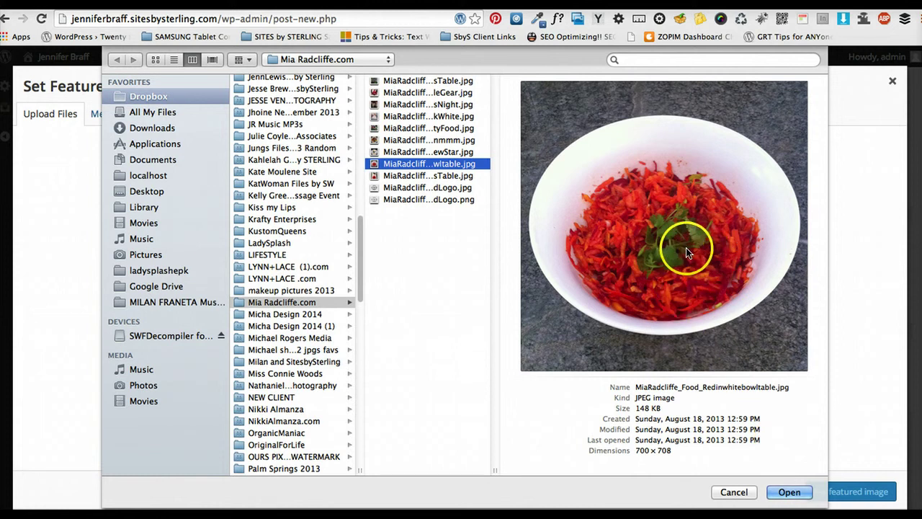
left_click(735, 492)
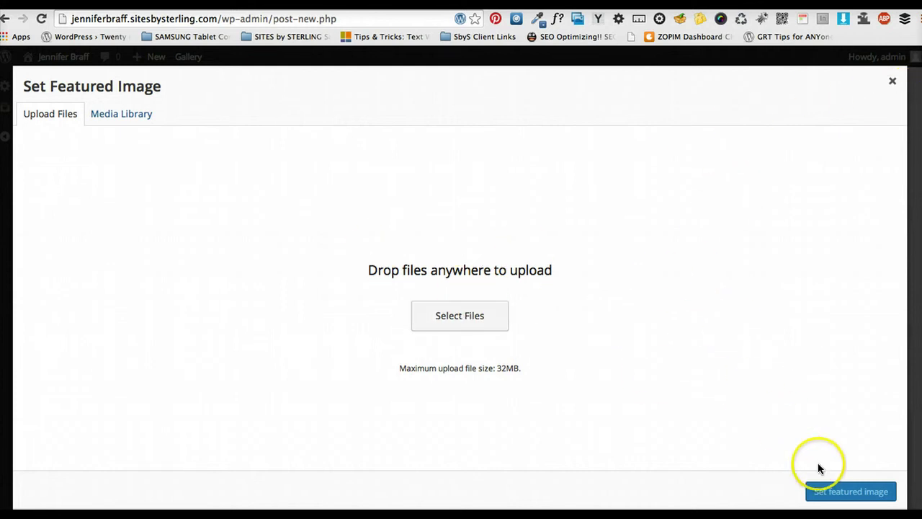
left_click(892, 79)
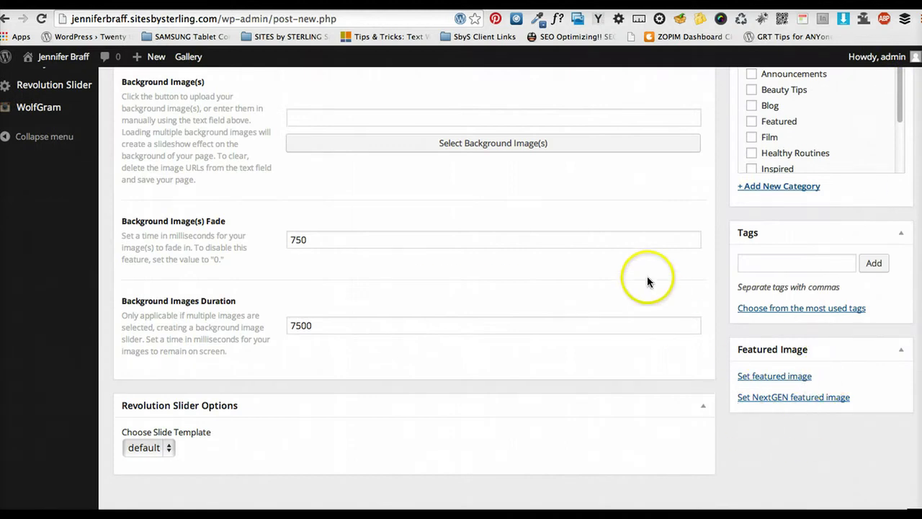
scroll(646, 281, "up", 10)
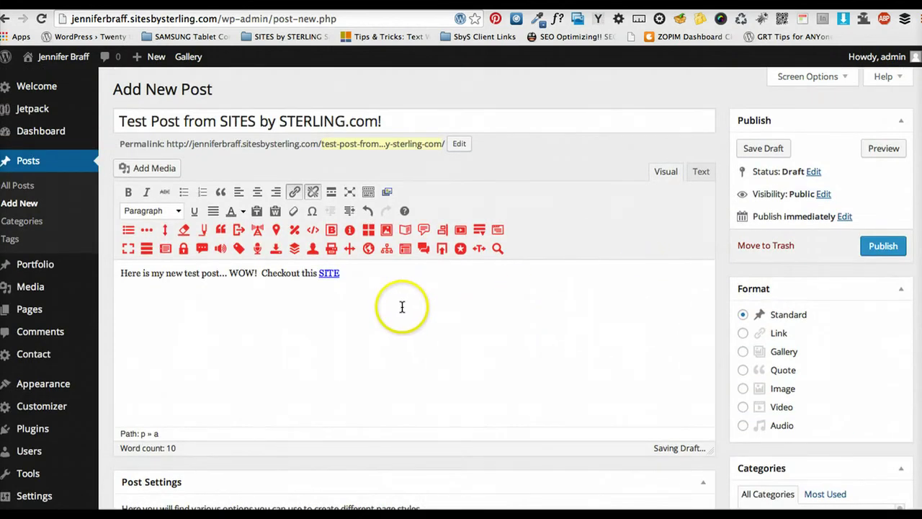
Place the cursor before 'Here' in the post body and browse the Media Library via Add Media
left_click(123, 275)
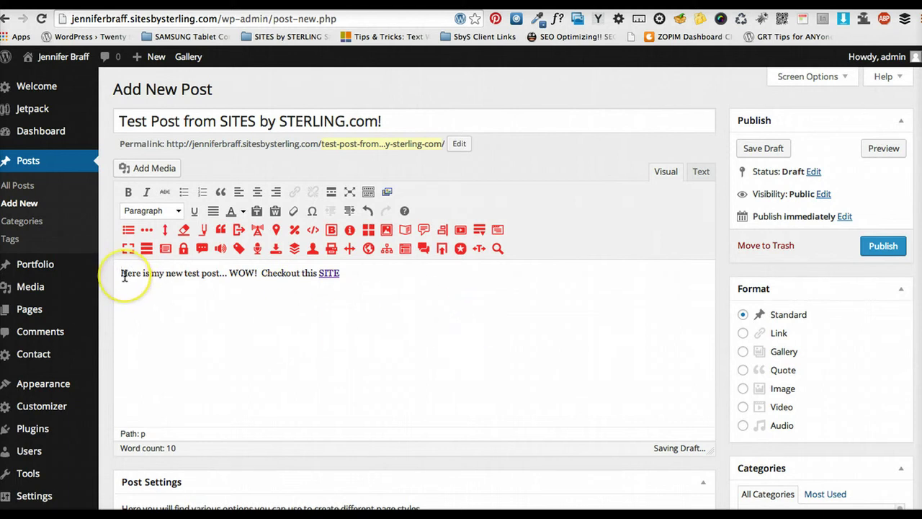
left_click(123, 274)
left_click(391, 273)
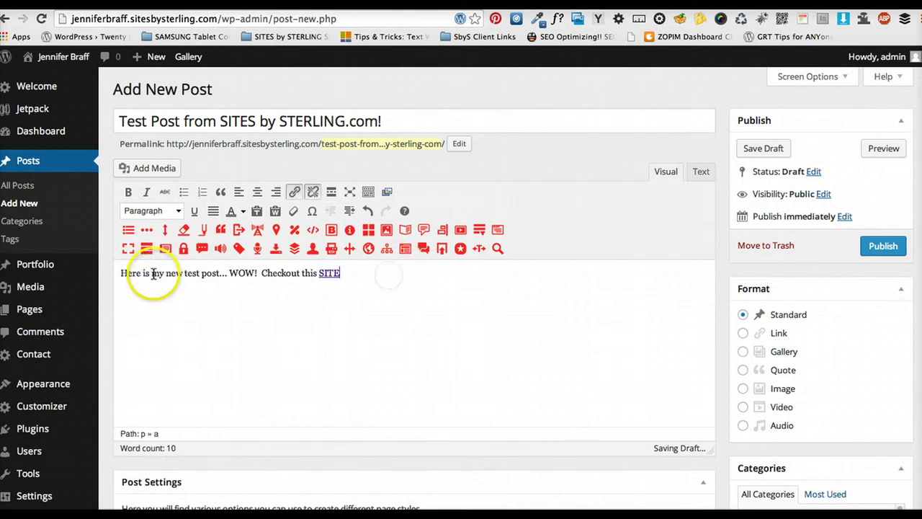
left_click(123, 274)
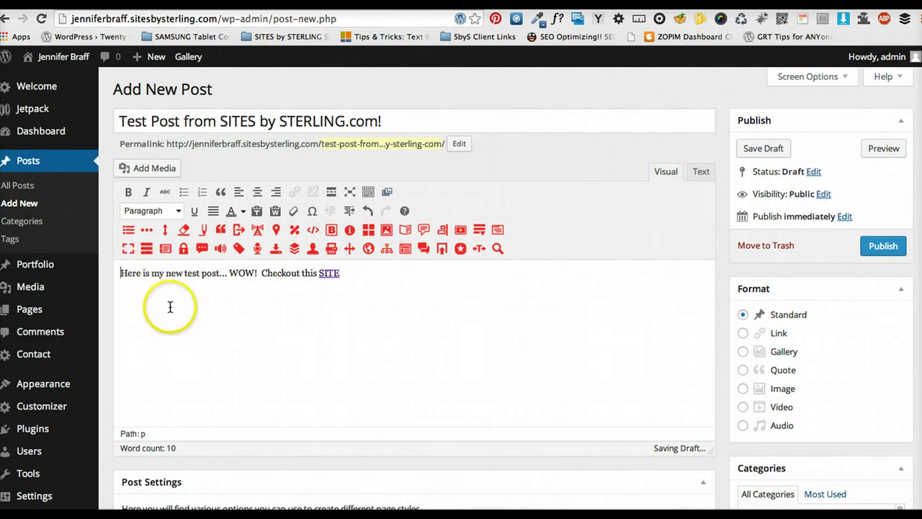
left_click(142, 170)
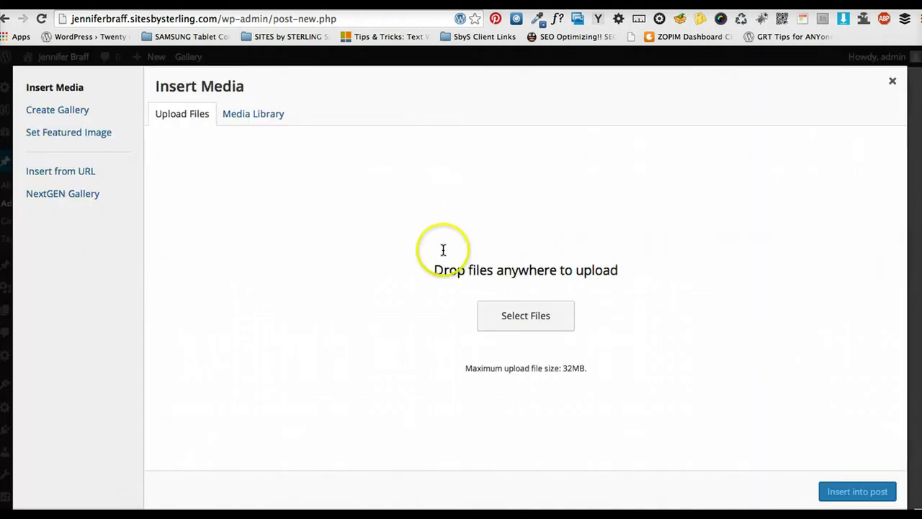
left_click(266, 121)
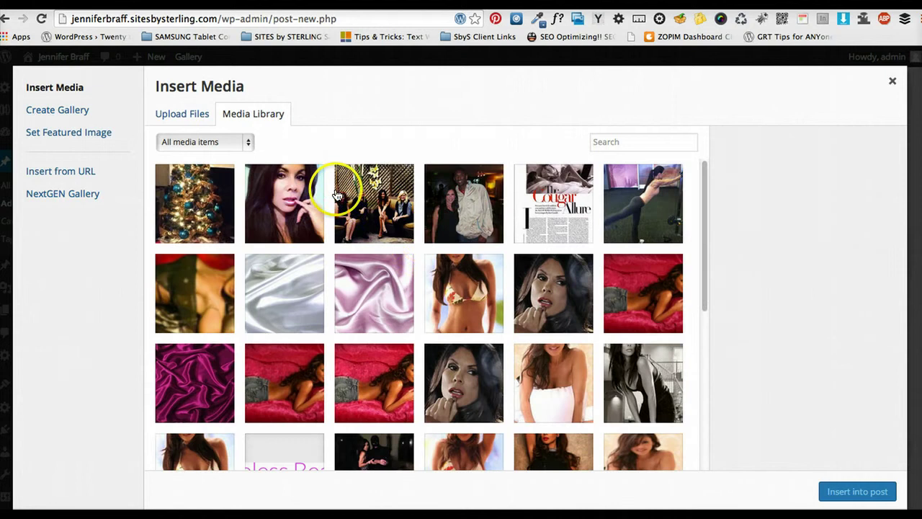
Select the lipstick-mirror portrait and keep its alignment set to Left
left_click(586, 284)
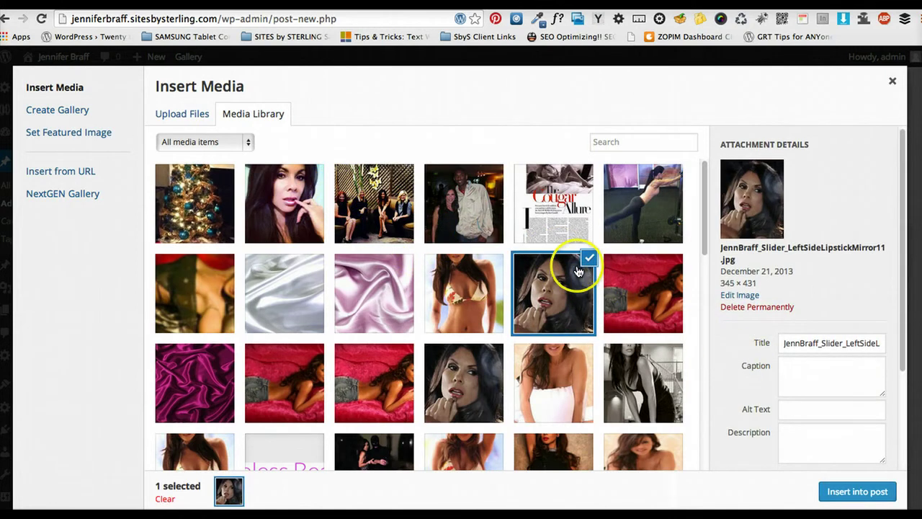
scroll(764, 344, "down", 2)
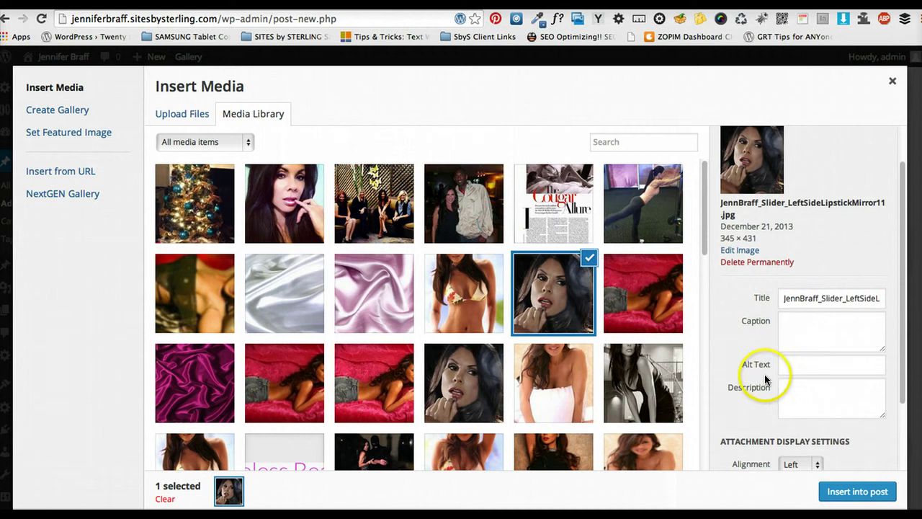
scroll(765, 374, "down", 3)
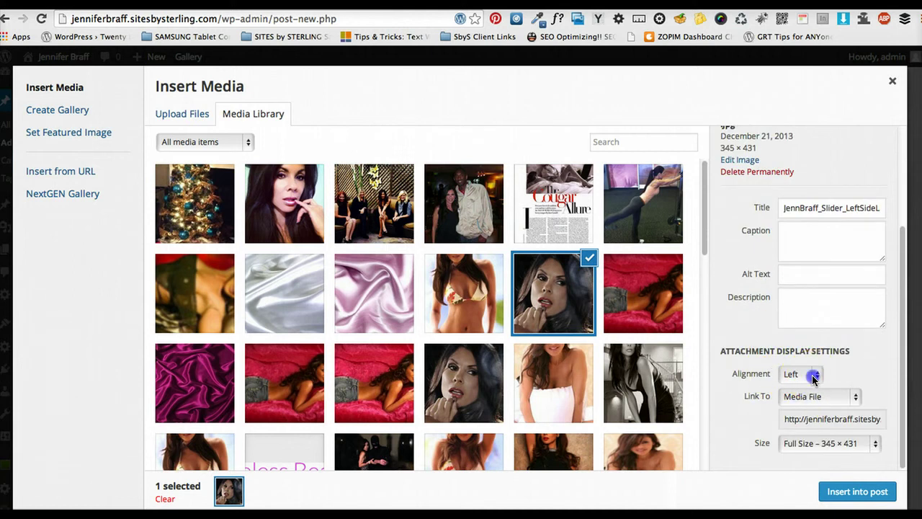
left_click(812, 375)
left_click(814, 388)
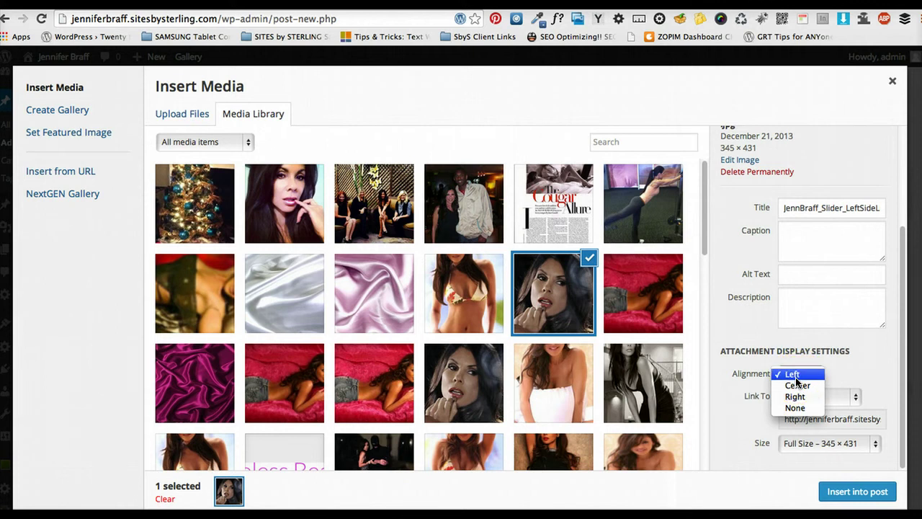
left_click(846, 372)
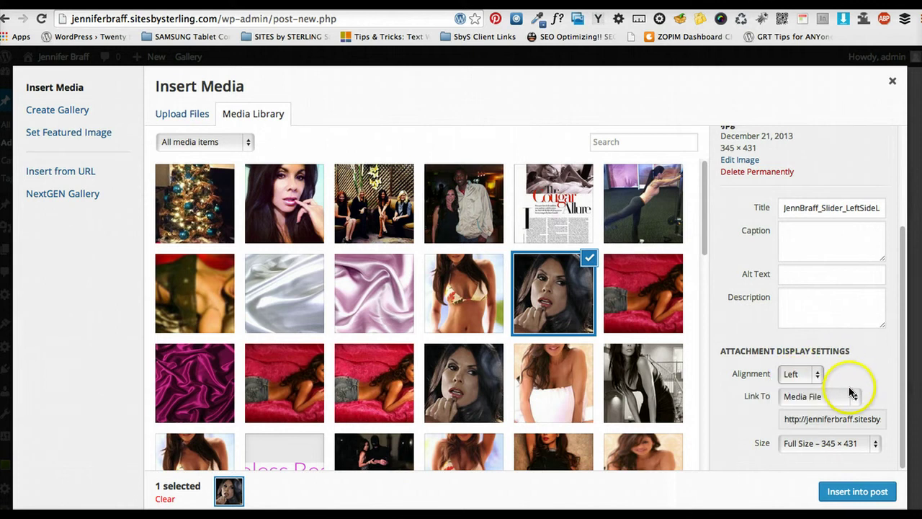
Set the image's Link To option to None
left_click(853, 397)
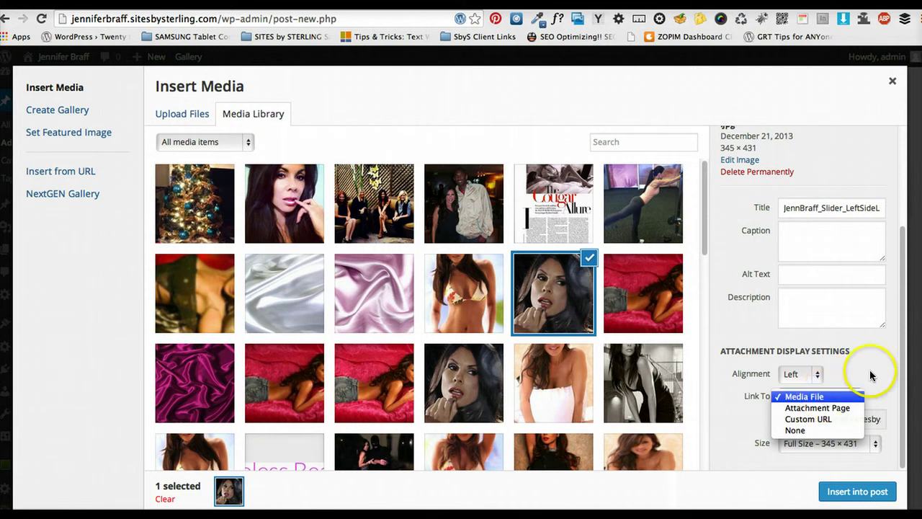
left_click(868, 371)
left_click(821, 424)
left_click(856, 396)
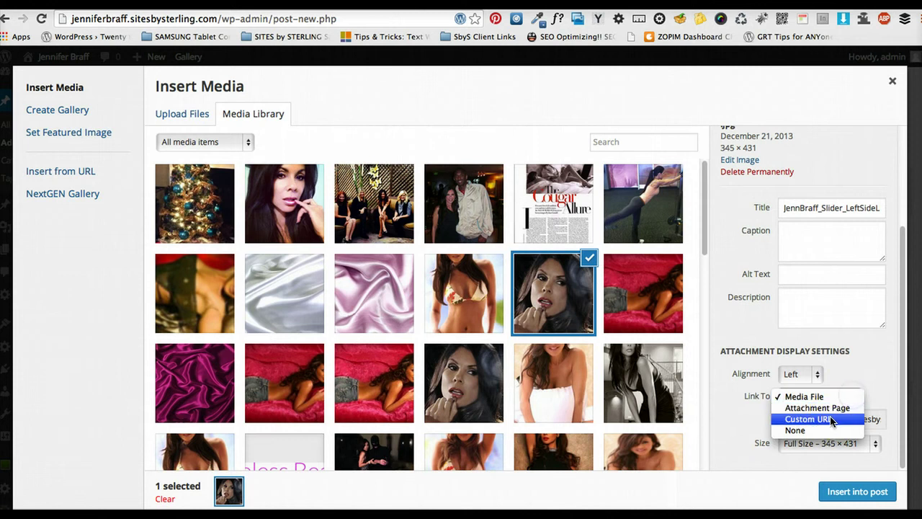
left_click(857, 419)
left_click(822, 417)
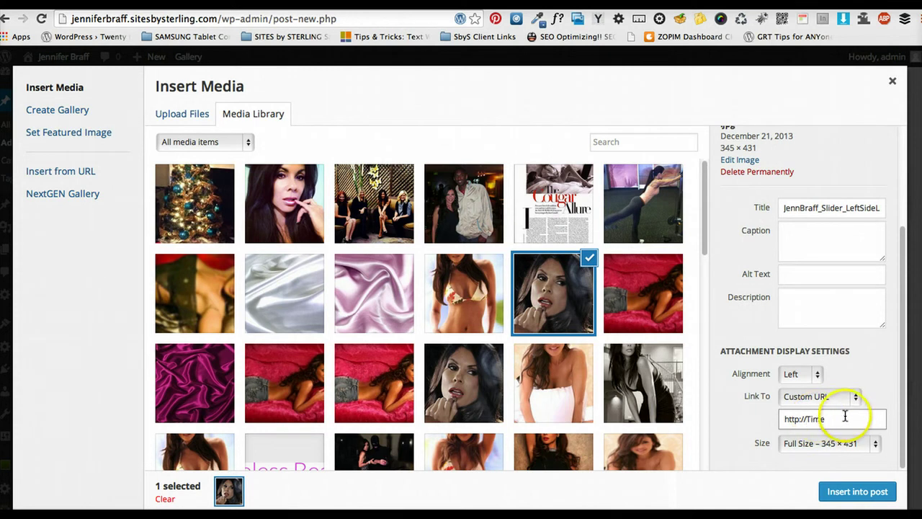
triple_click(779, 420)
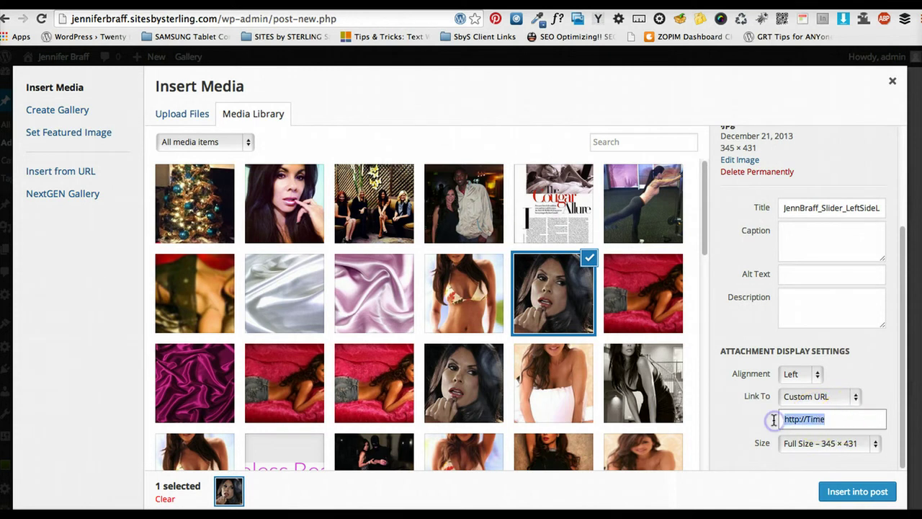
left_click(814, 397)
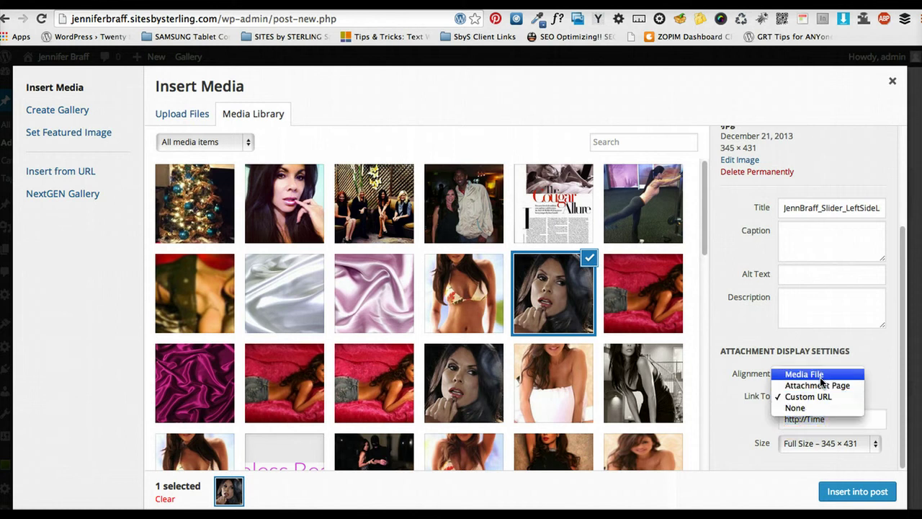
left_click(843, 439)
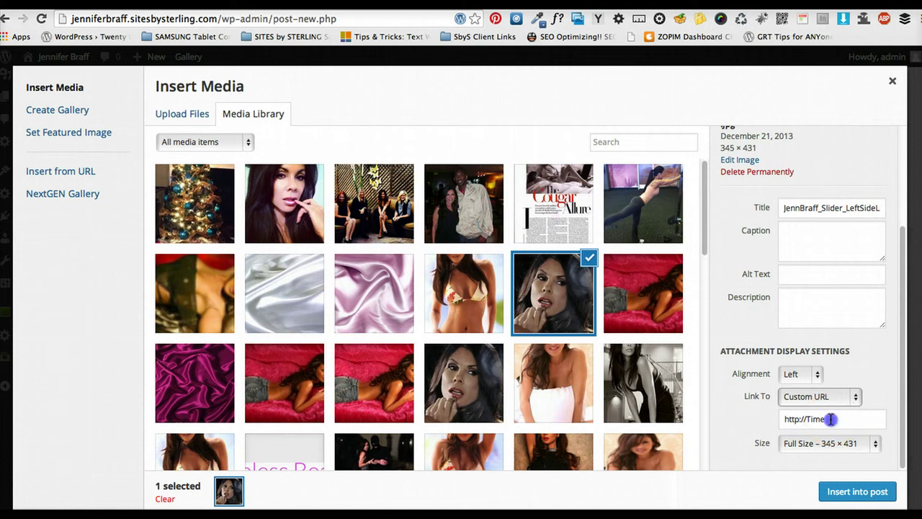
triple_click(785, 413)
left_click(796, 398)
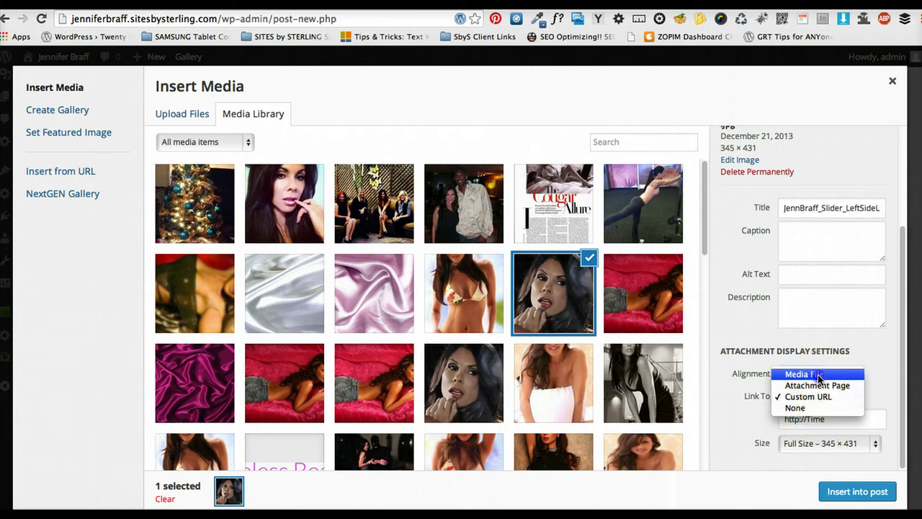
left_click(807, 408)
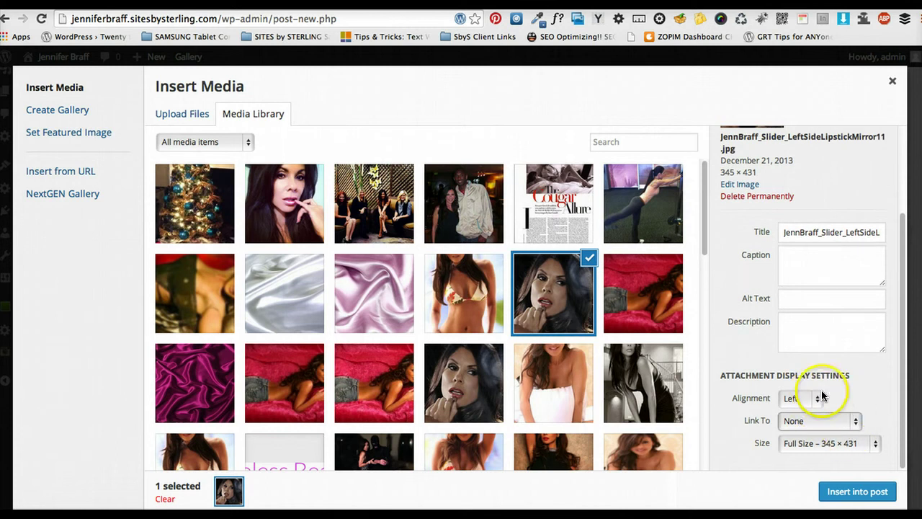
Choose the Medium – 240 × 300 size and insert the image into the post
left_click(835, 444)
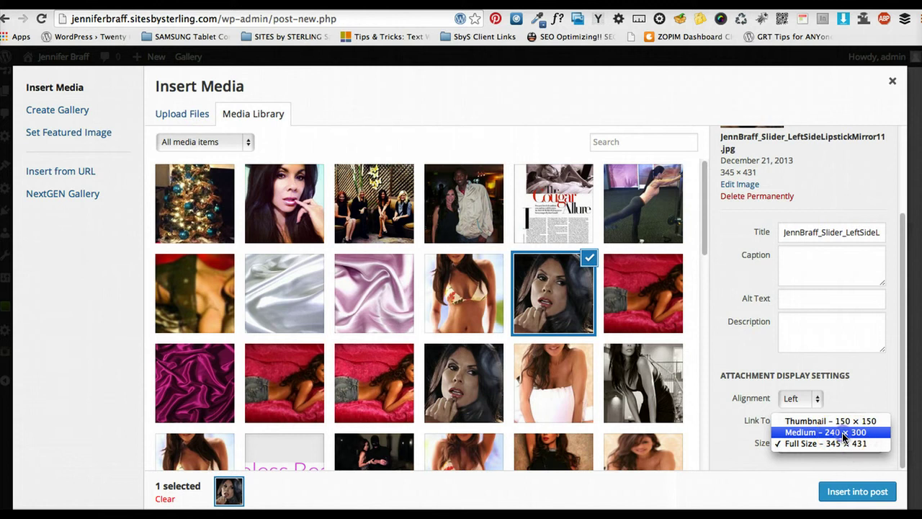
left_click(844, 432)
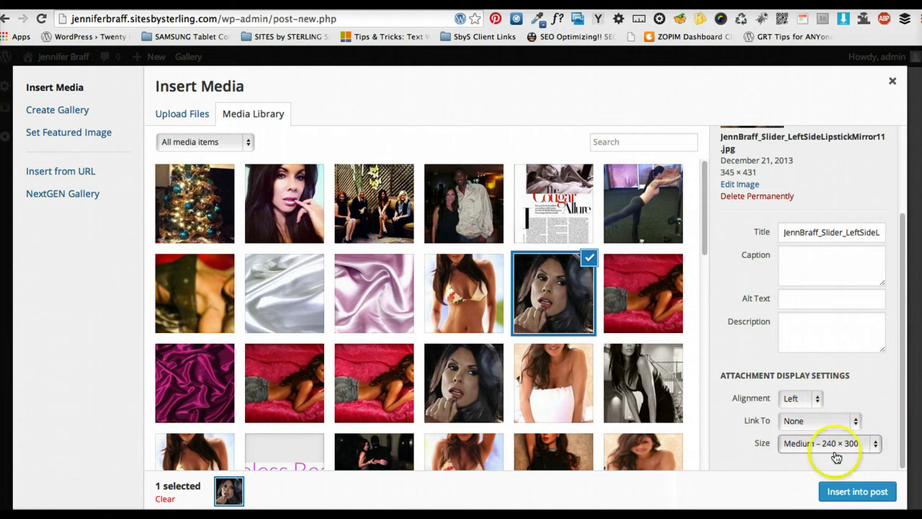
left_click(840, 490)
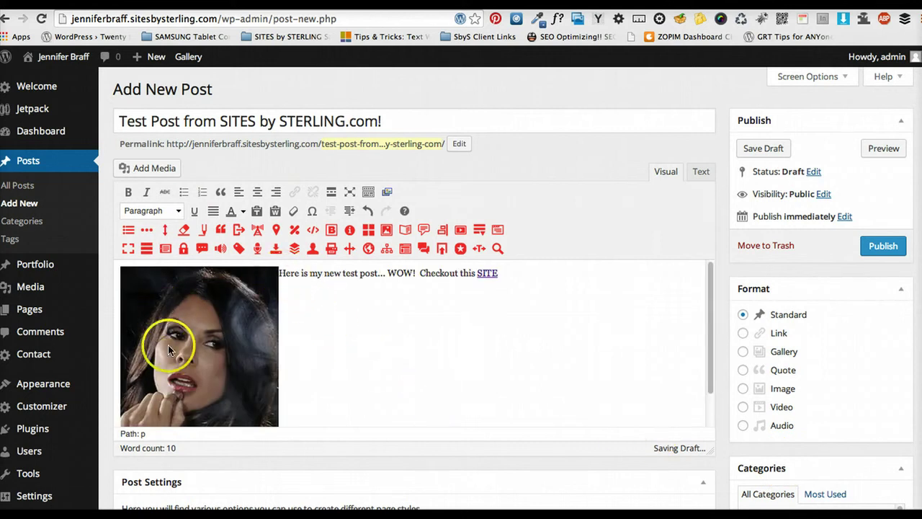
left_click(262, 363)
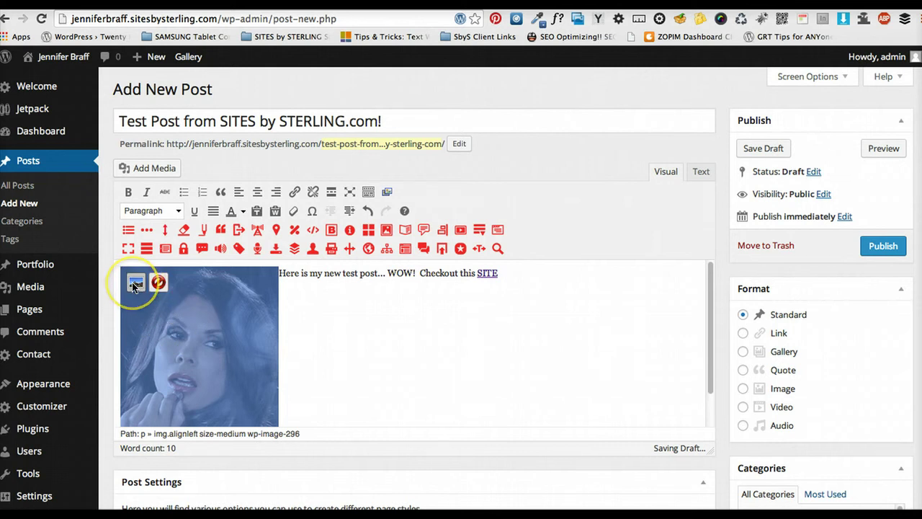
left_click(135, 283)
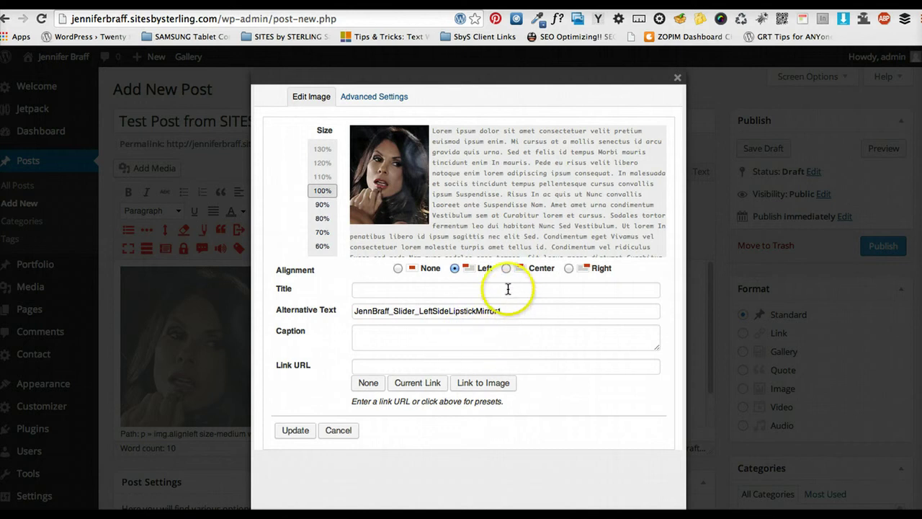
left_click(507, 269)
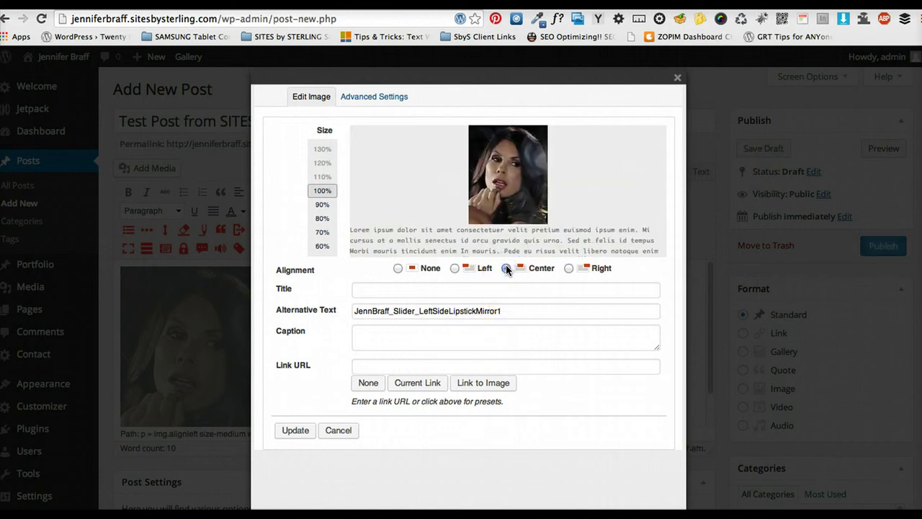
left_click(569, 269)
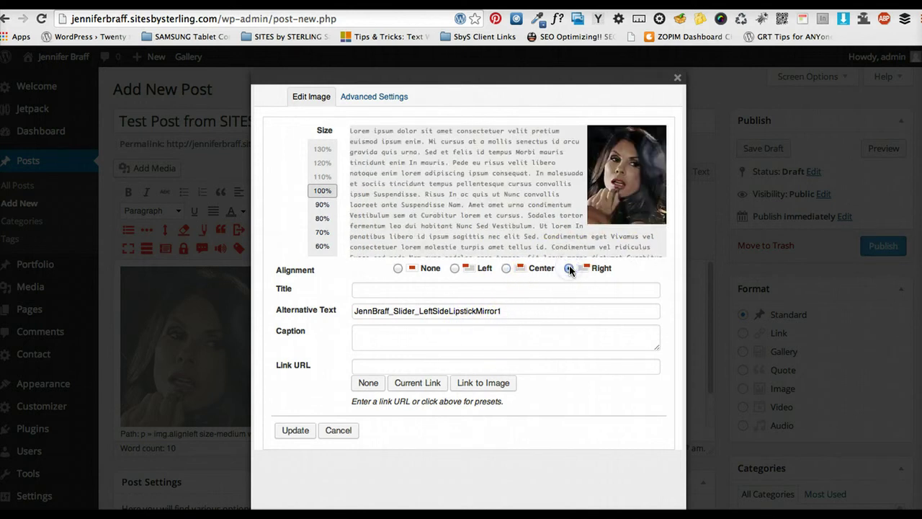
left_click(454, 268)
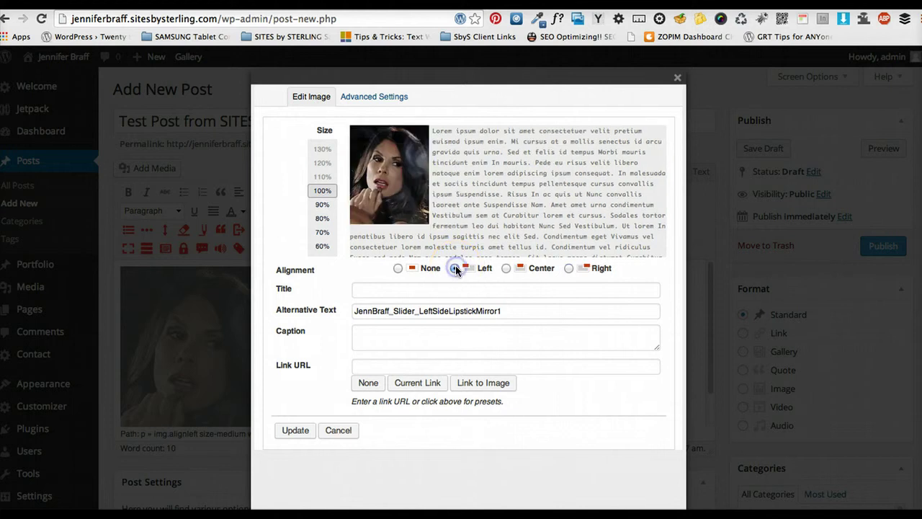
left_click(398, 269)
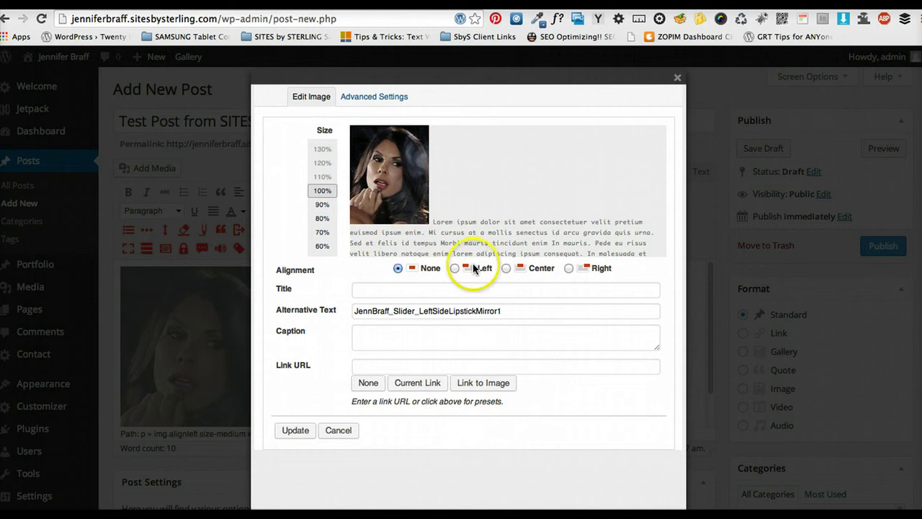
left_click(506, 268)
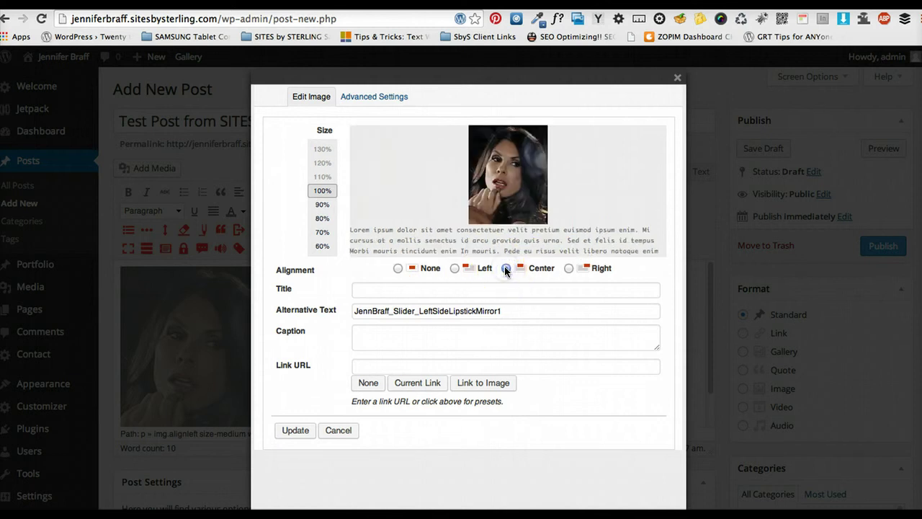
left_click(455, 268)
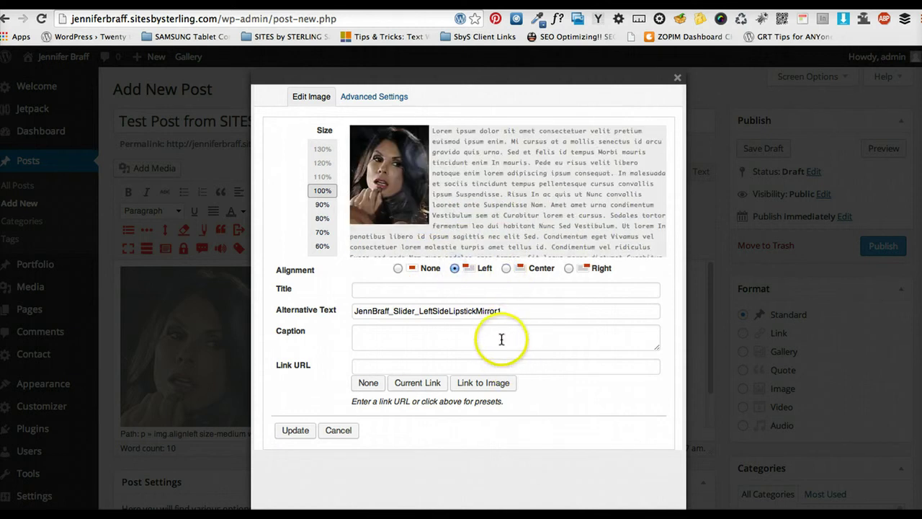
left_click_drag(503, 309, 353, 299)
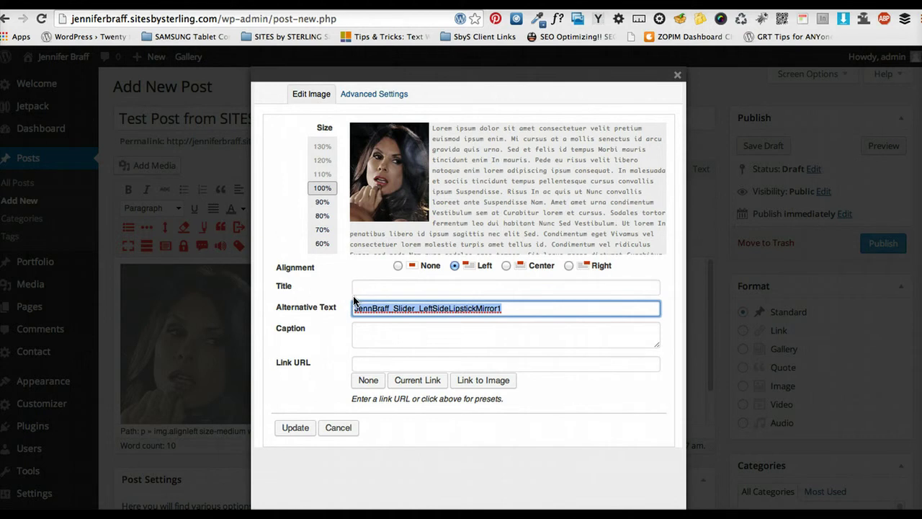
left_click_drag(354, 301, 366, 309)
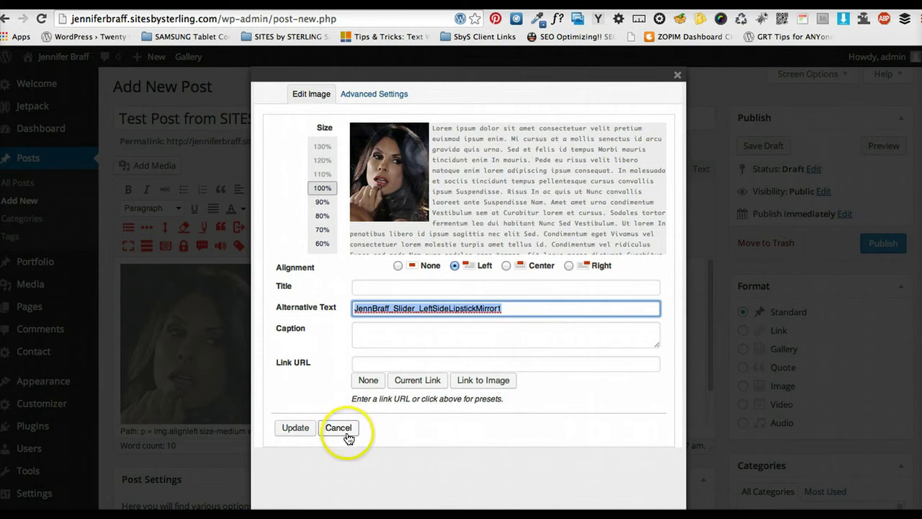
left_click(374, 362)
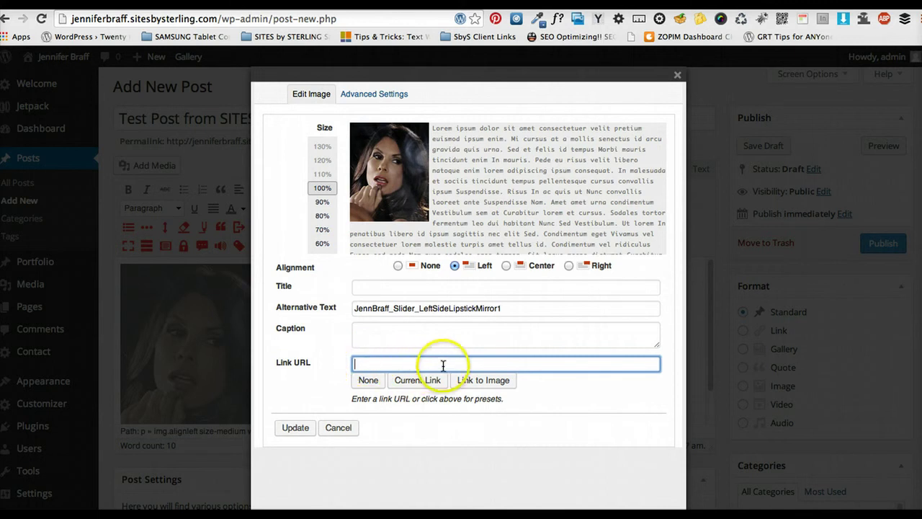
left_click(415, 366)
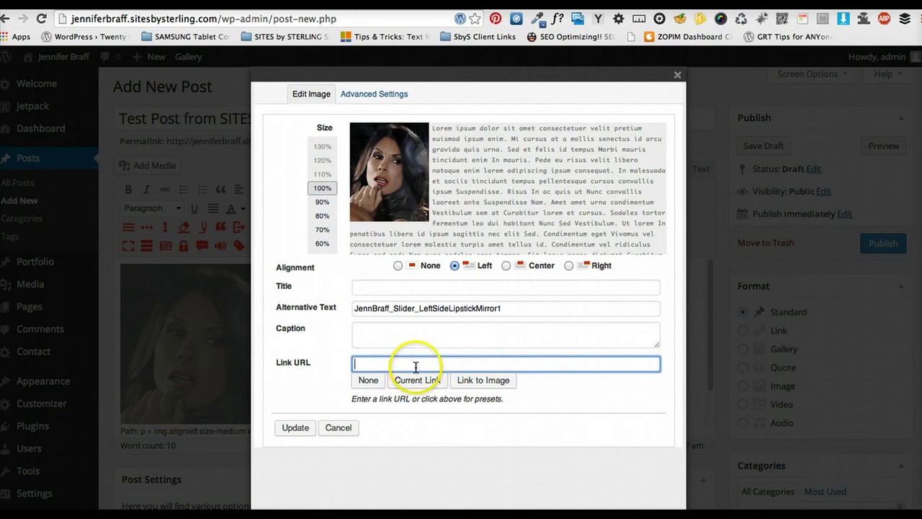
left_click(415, 364)
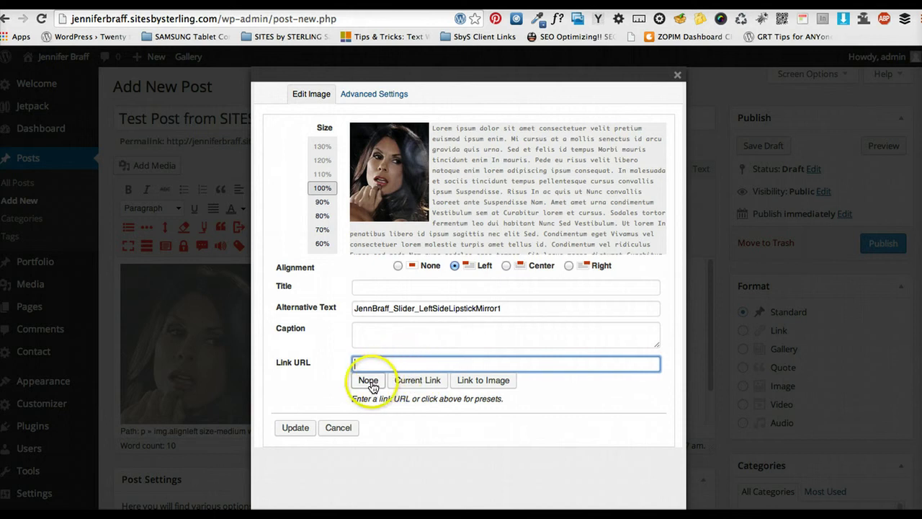
left_click(367, 378)
left_click(385, 362)
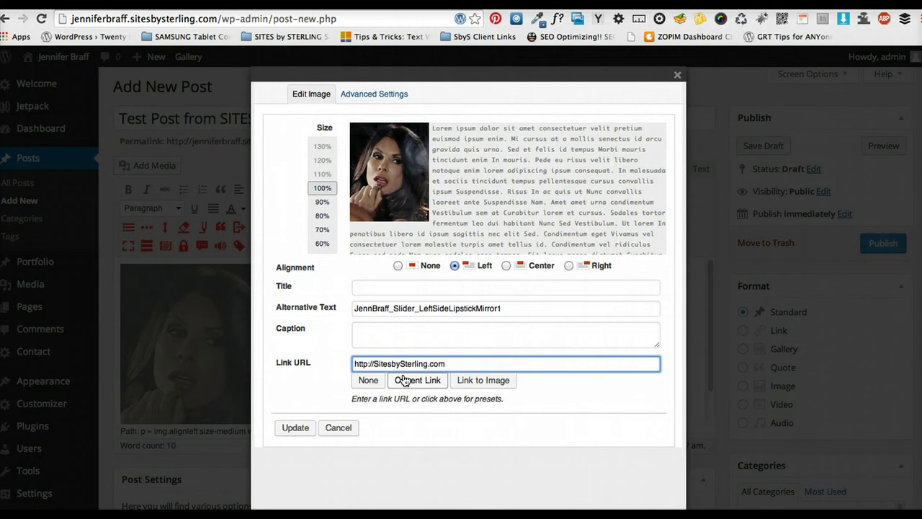
left_click(369, 381)
left_click(337, 426)
left_click(495, 293)
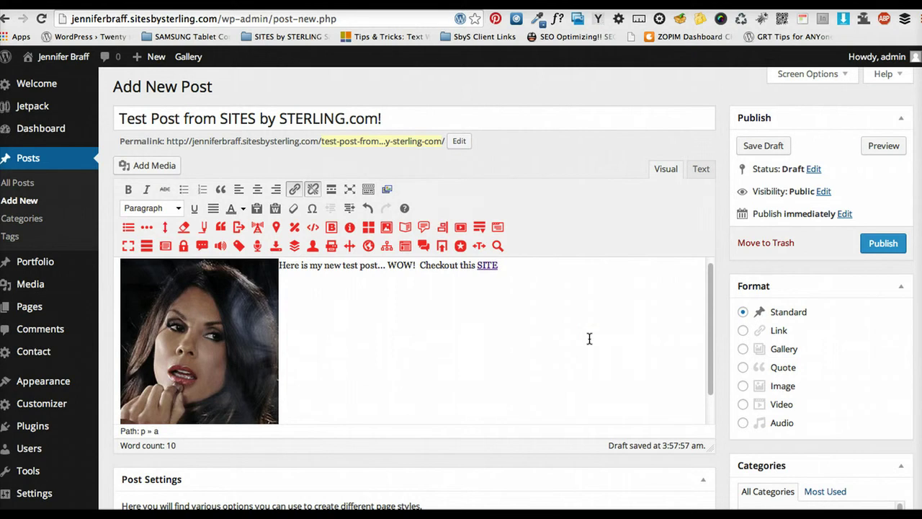
Scroll down to the Categories box and make sure Blog is ticked
left_click(624, 433)
scroll(632, 346, "down", 5)
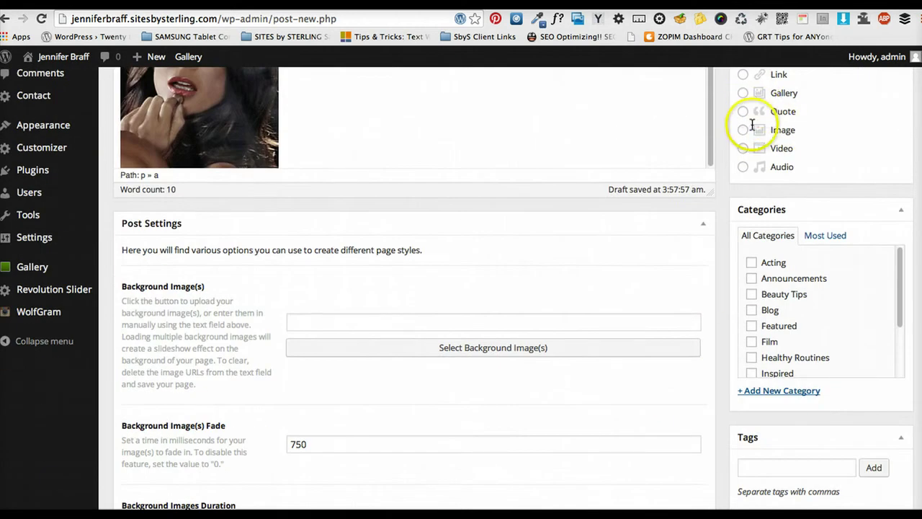
scroll(671, 276, "up", 3)
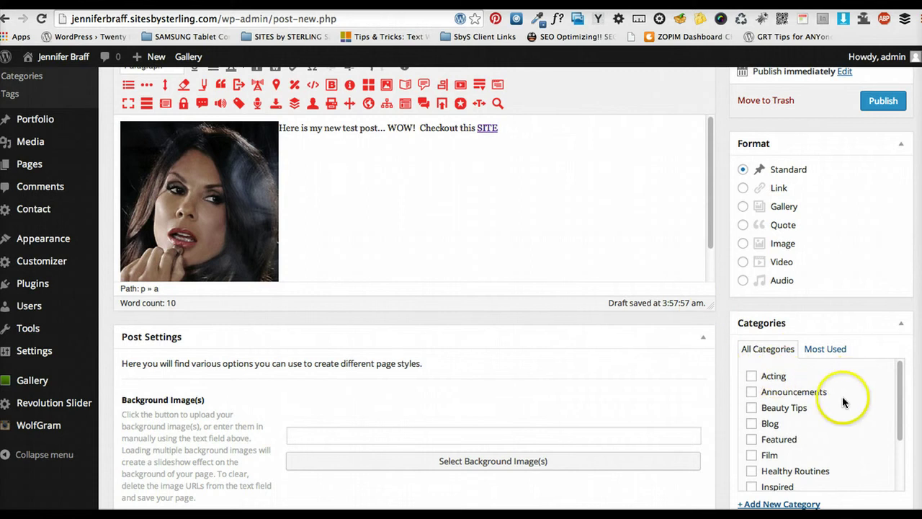
scroll(840, 402, "down", 1)
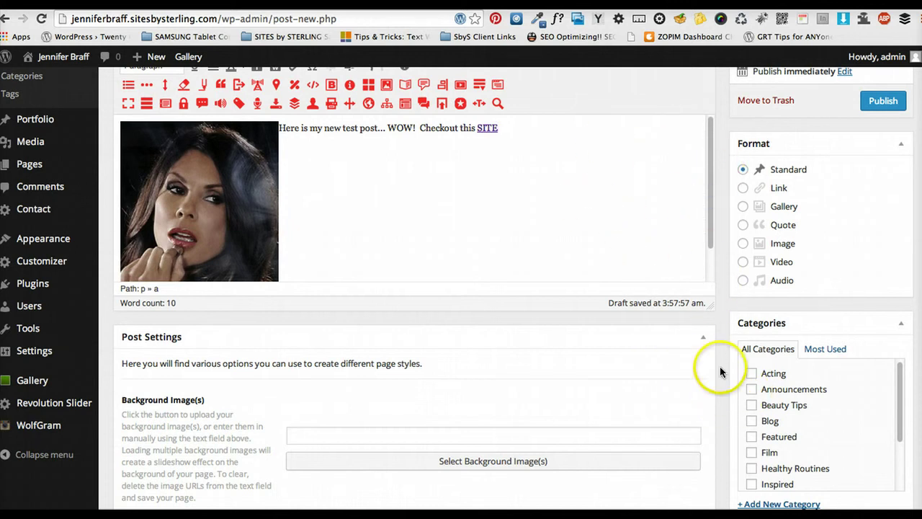
scroll(715, 364, "down", 1)
scroll(725, 399, "down", 3)
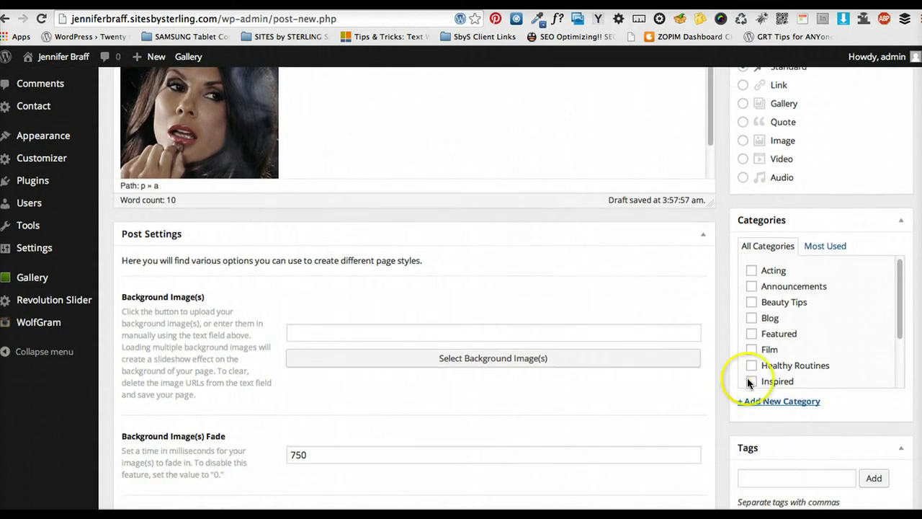
left_click(751, 318)
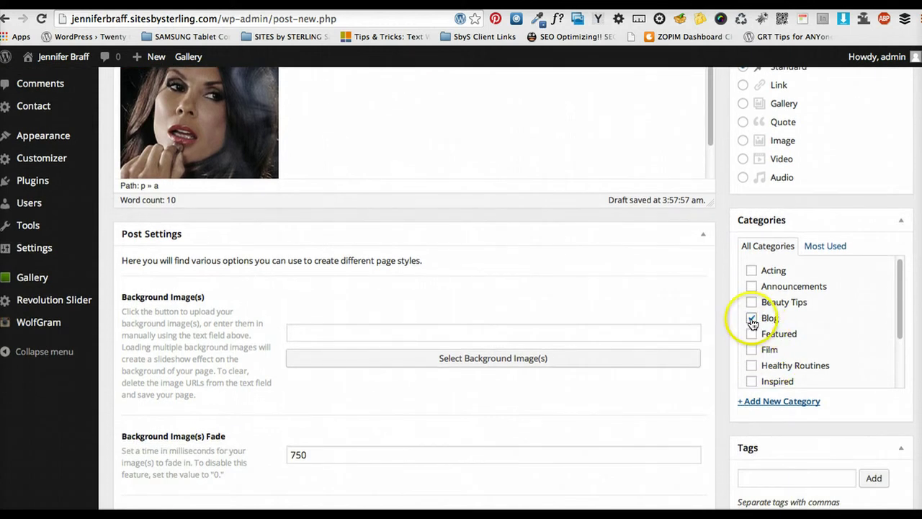
left_click(752, 321)
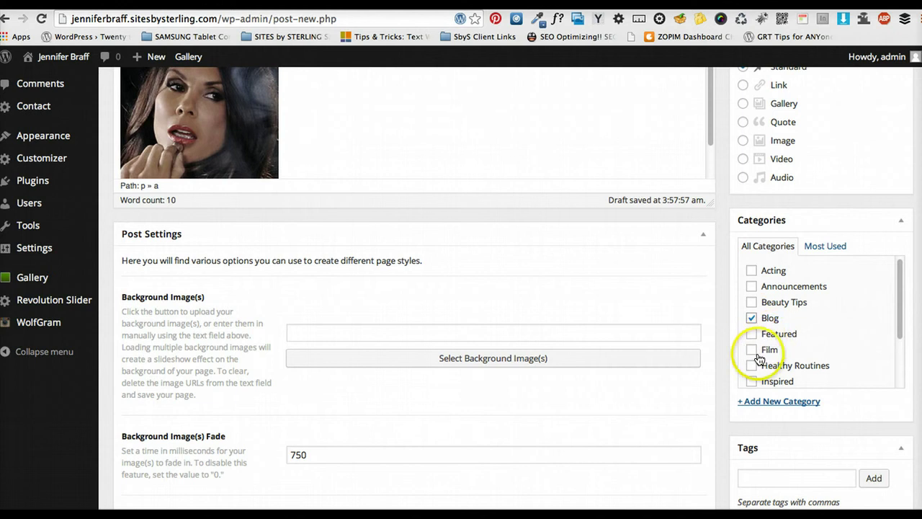
Tick Healthy Routines as well, then scroll back up to the Publish box
scroll(735, 331, "down", 3)
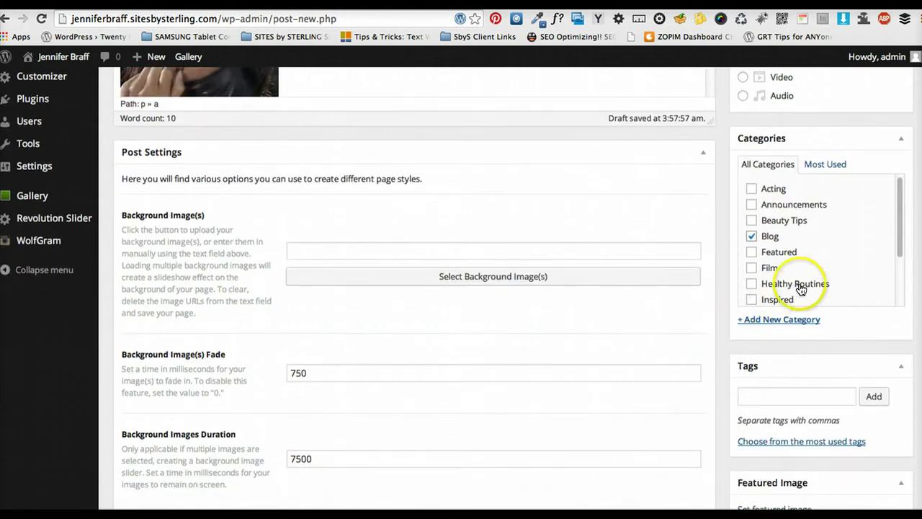
left_click_drag(896, 249, 891, 290)
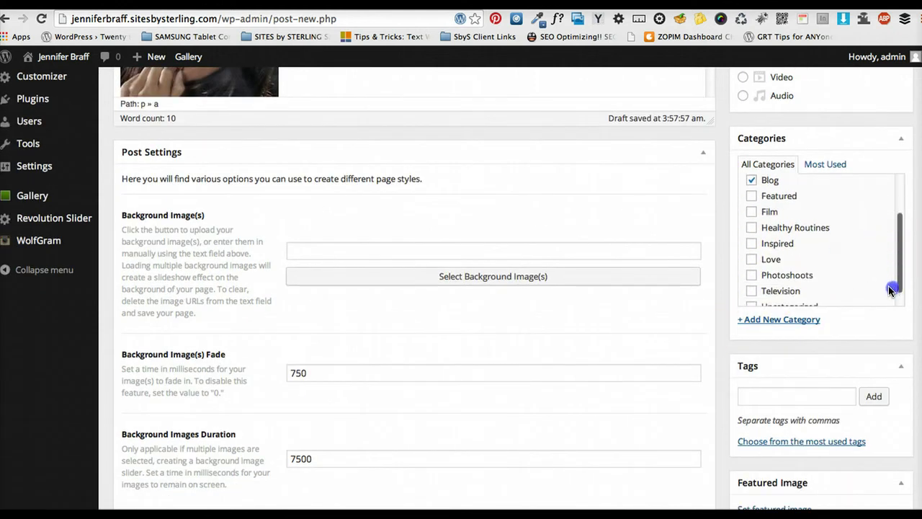
left_click(753, 229)
scroll(793, 251, "up", 3)
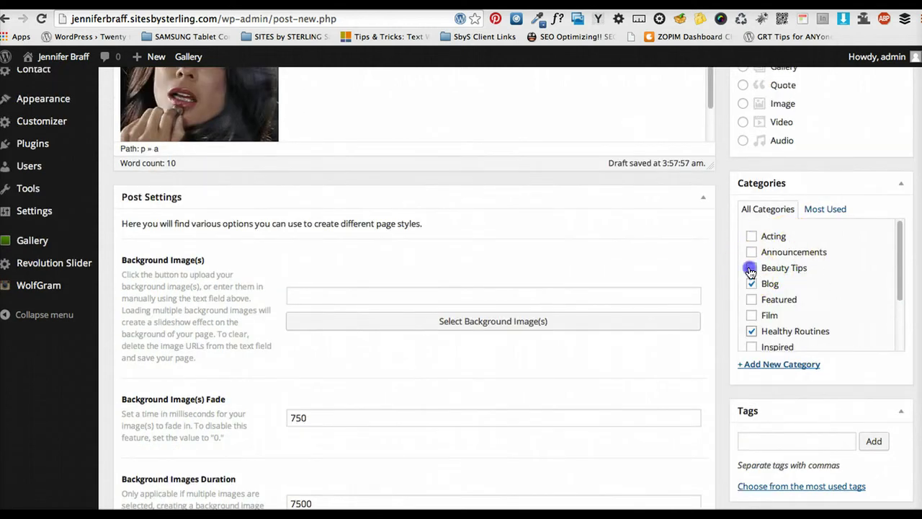
scroll(797, 347, "down", 5)
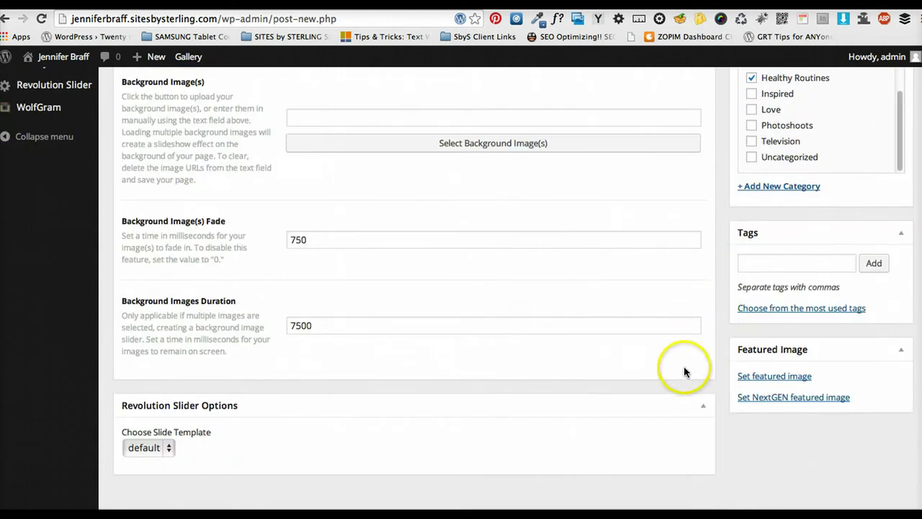
scroll(710, 346, "up", 10)
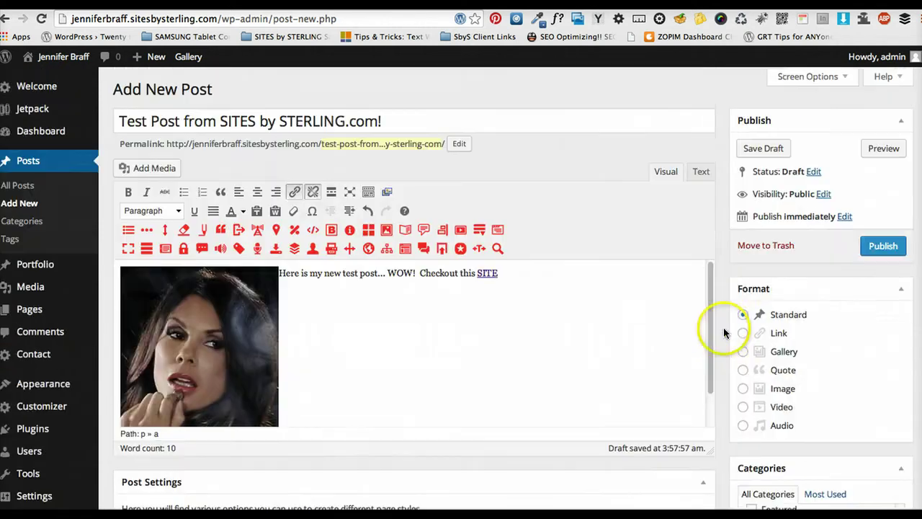
Publish the test post, then go to the live site through Visit Site in the admin bar
left_click(876, 249)
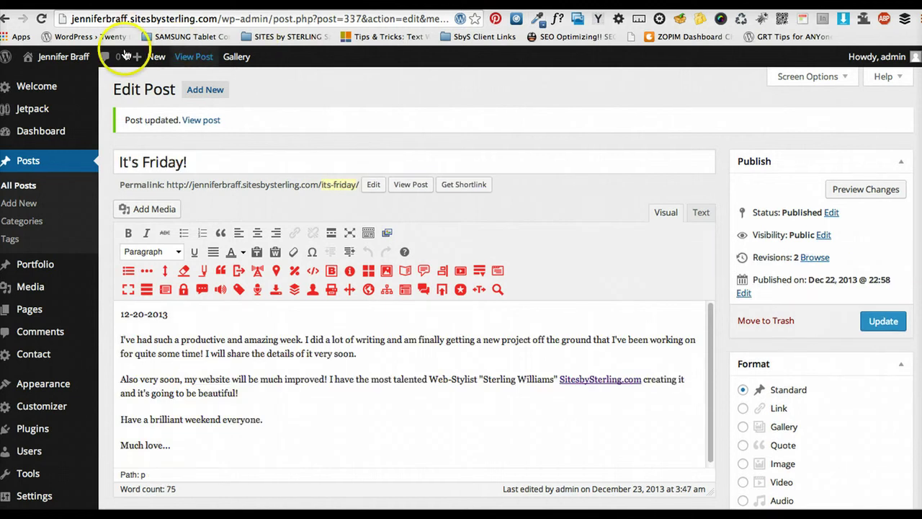
mouse_move(72, 56)
left_click(49, 86)
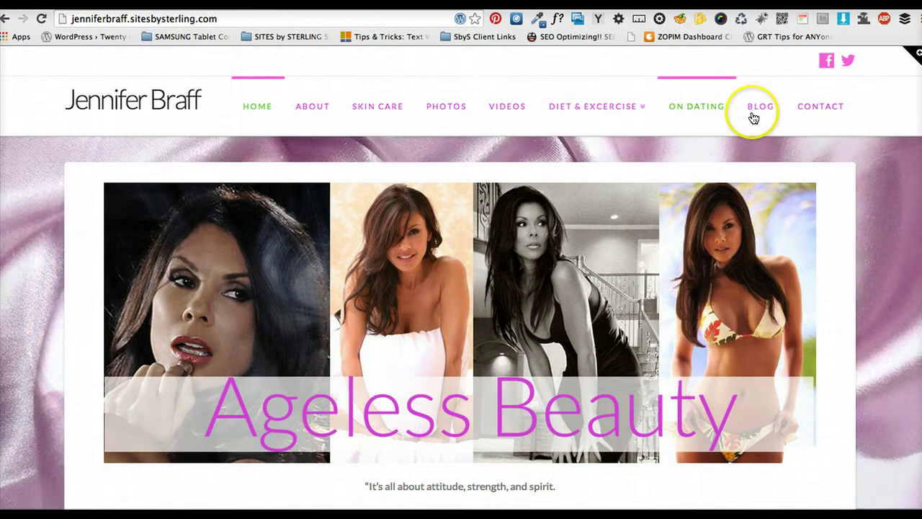
Go to the BLOG page, scroll through the posts and open 'Sunday Night Laker game…'
left_click(753, 117)
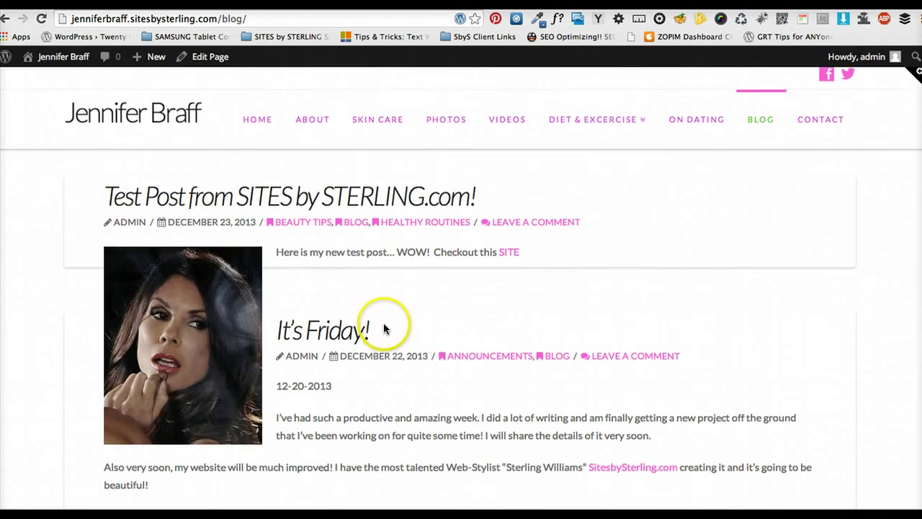
scroll(393, 342, "down", 3)
scroll(402, 347, "down", 6)
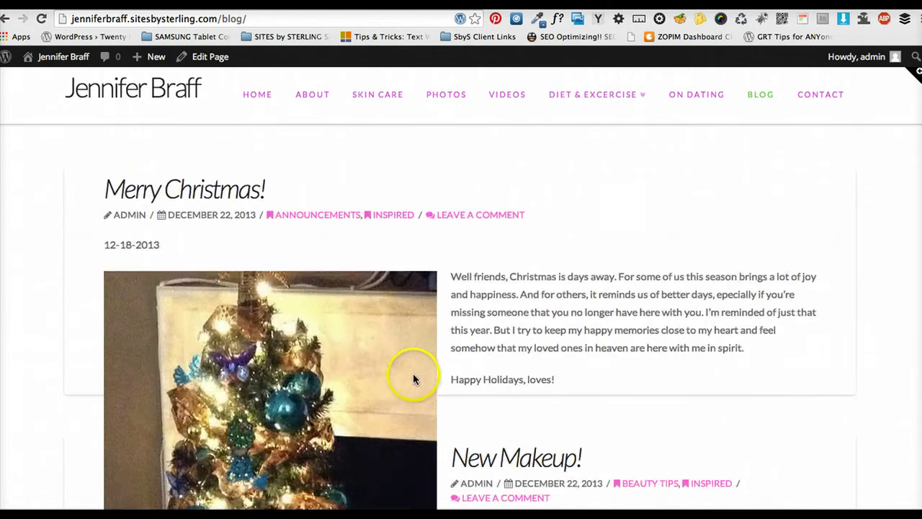
scroll(440, 318, "down", 1)
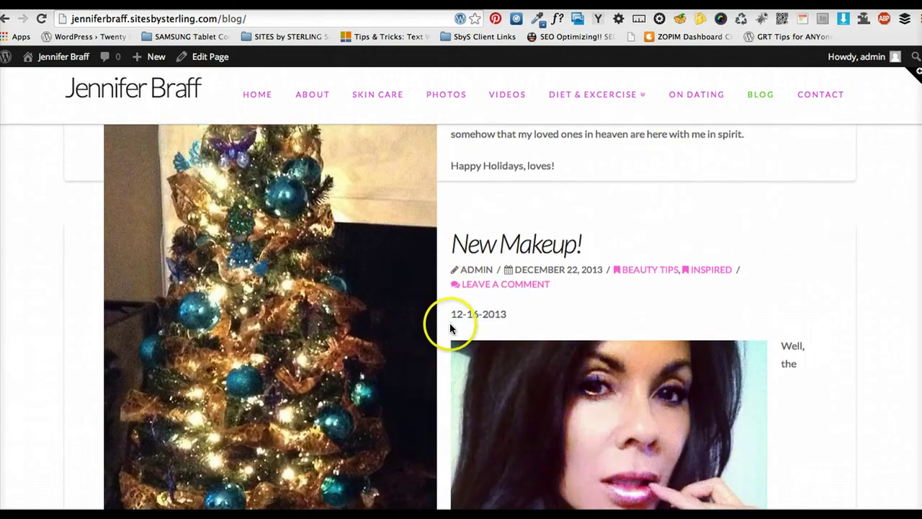
scroll(407, 317, "down", 2)
scroll(377, 311, "down", 2)
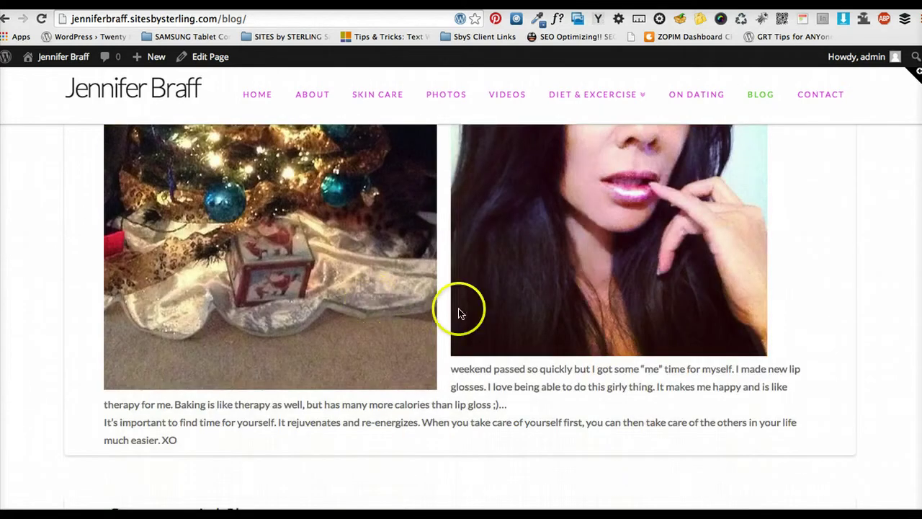
scroll(454, 334, "down", 5)
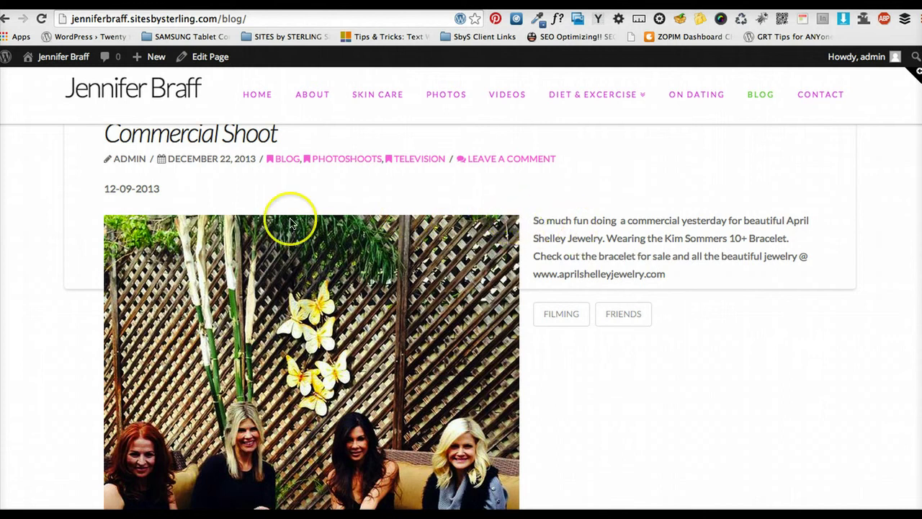
scroll(749, 315, "down", 10)
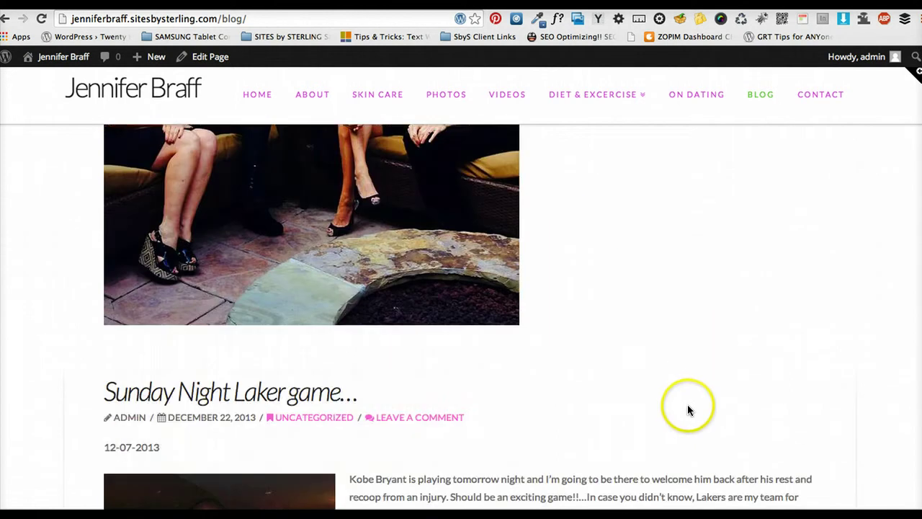
scroll(431, 371, "down", 3)
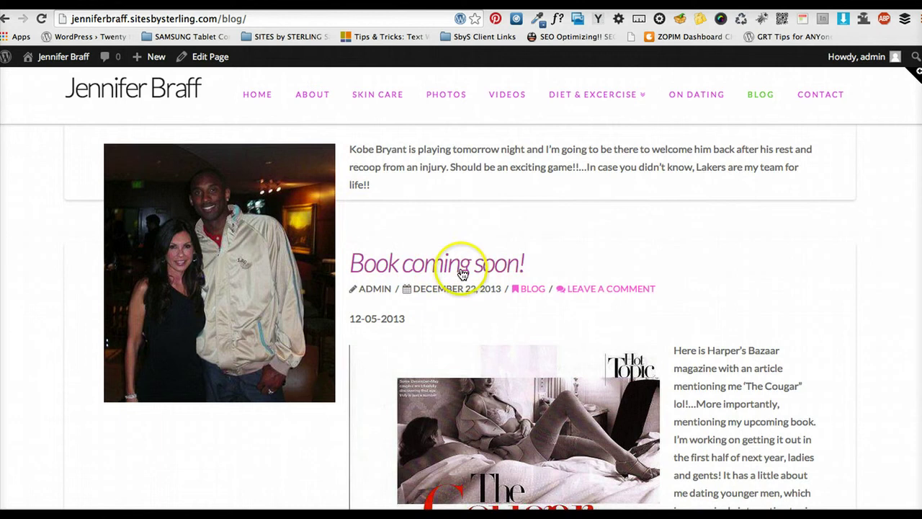
scroll(497, 282, "up", 5)
left_click(285, 281)
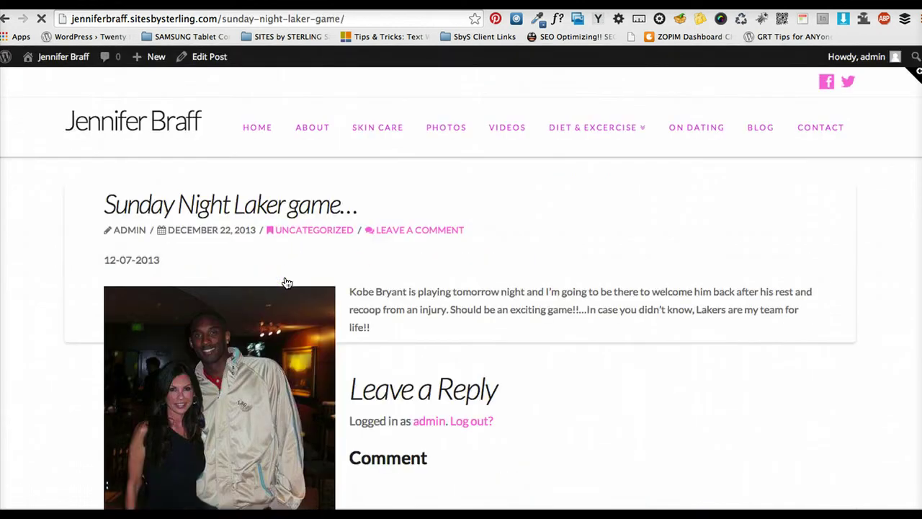
Go Back to the blog listing, then head for the admin bar's Edit link for 'Test Post from SITES by STERLING.com!'
scroll(390, 344, "down", 1)
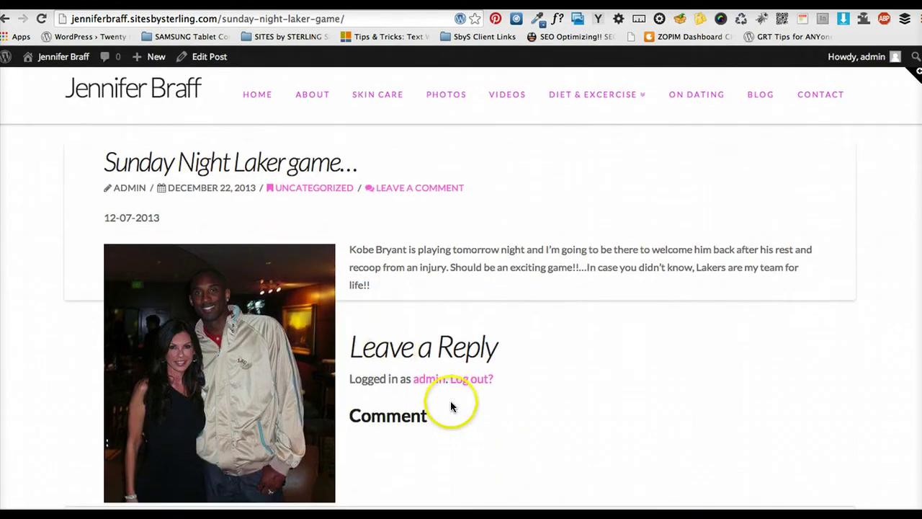
scroll(435, 383, "up", 1)
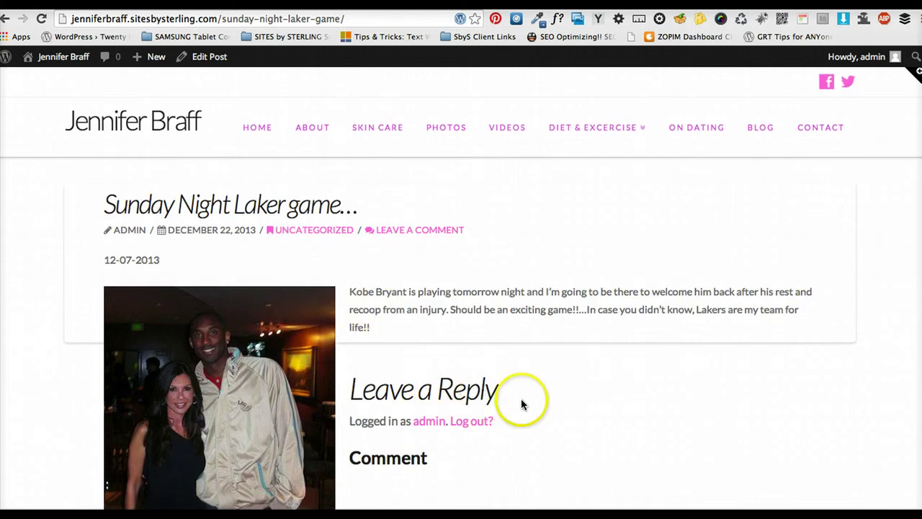
left_click(5, 19)
scroll(429, 292, "down", 15)
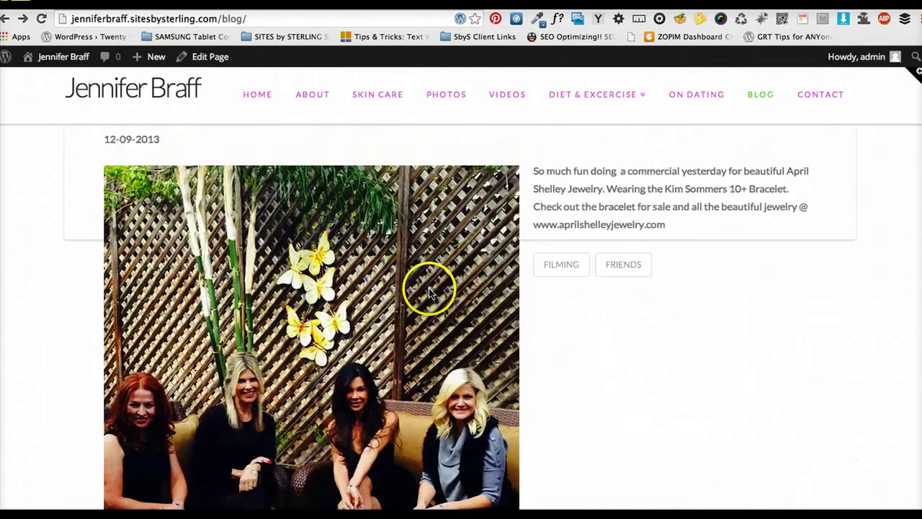
scroll(422, 299, "up", 2)
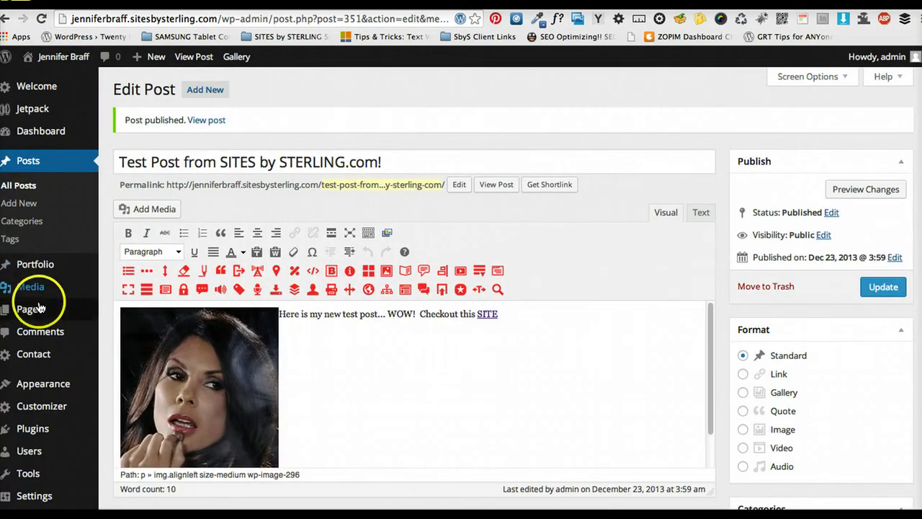
mouse_move(36, 309)
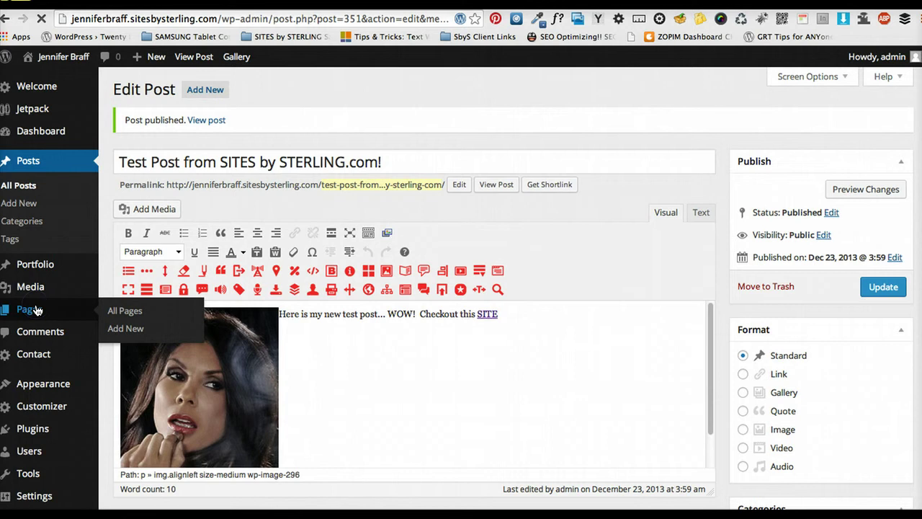
Open the ABOUT page from All Pages and scroll through its text, greeting to sign-off
left_click(36, 310)
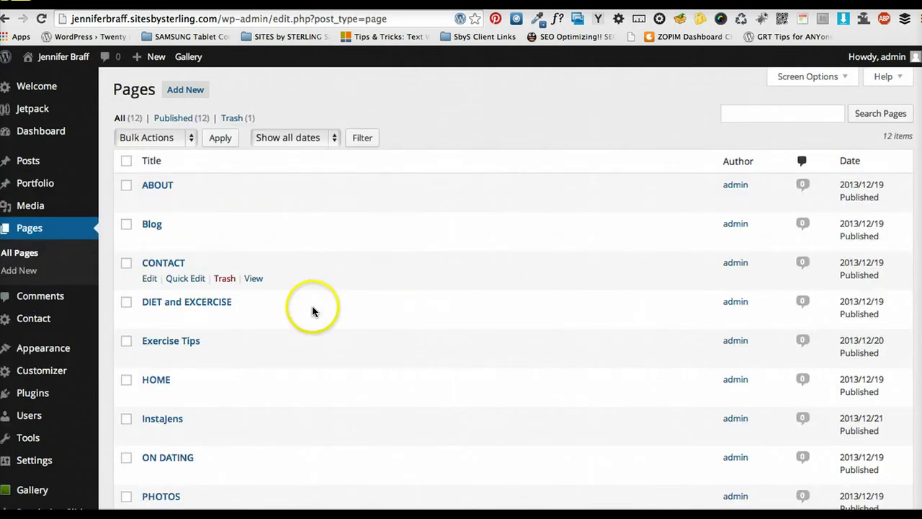
scroll(314, 301, "down", 1)
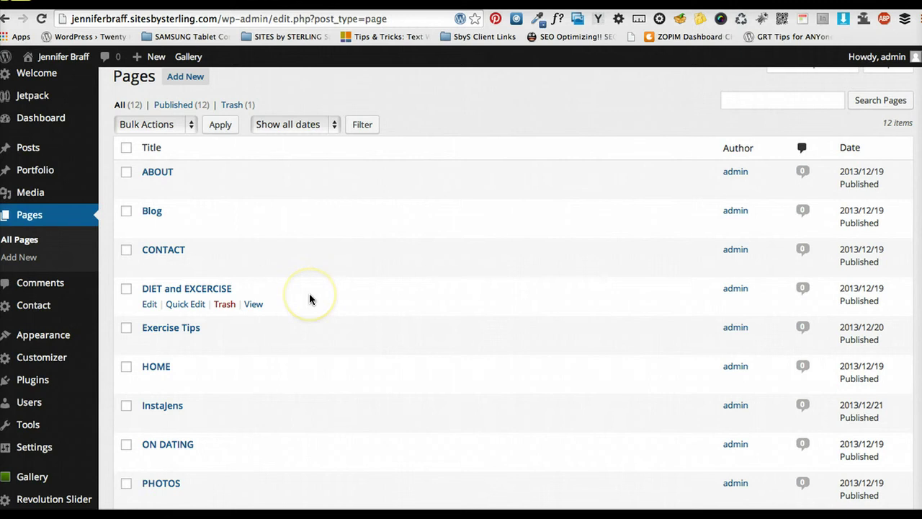
scroll(309, 293, "down", 1)
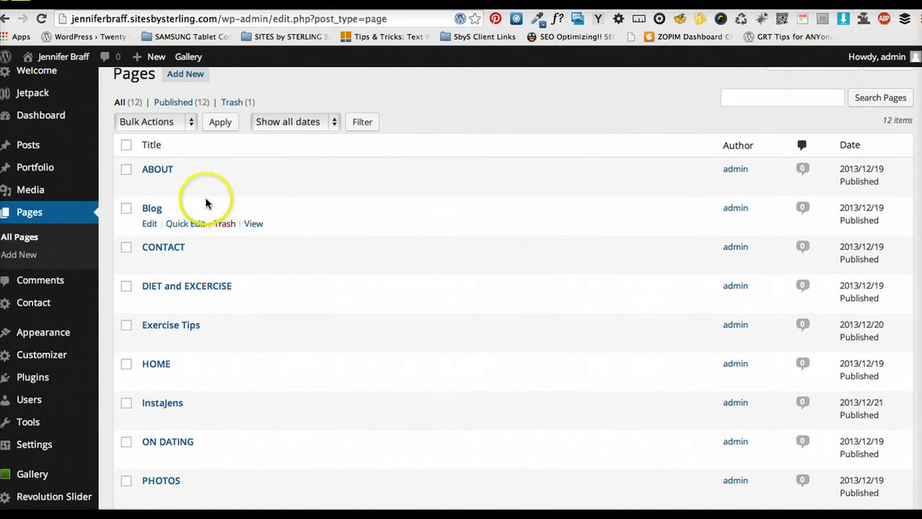
left_click(148, 186)
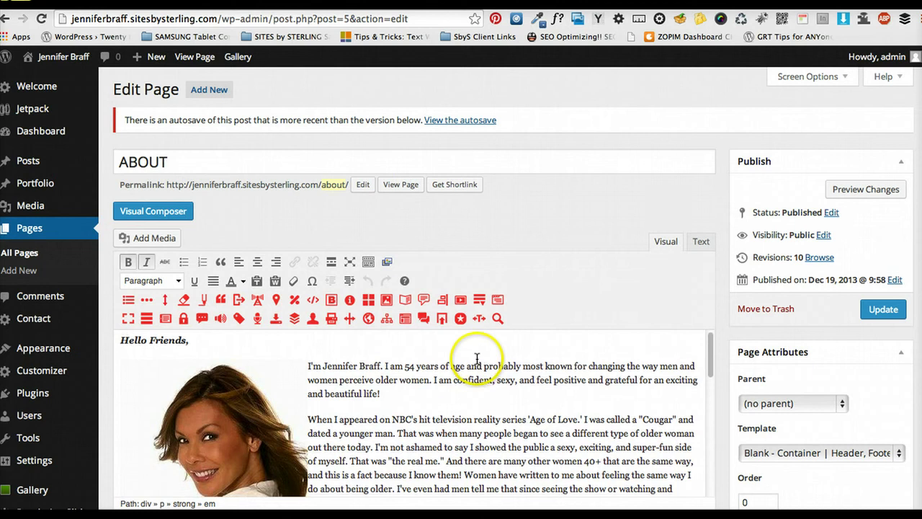
scroll(477, 358, "down", 10)
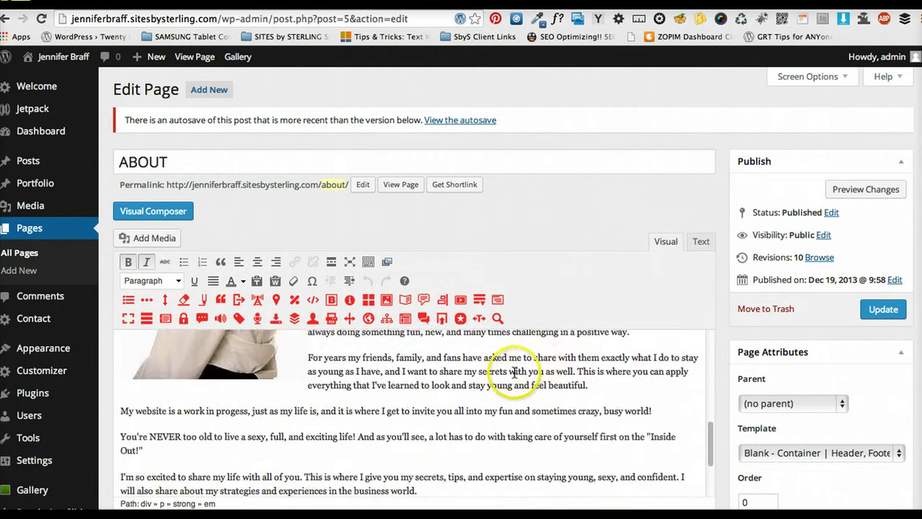
scroll(509, 363, "down", 2)
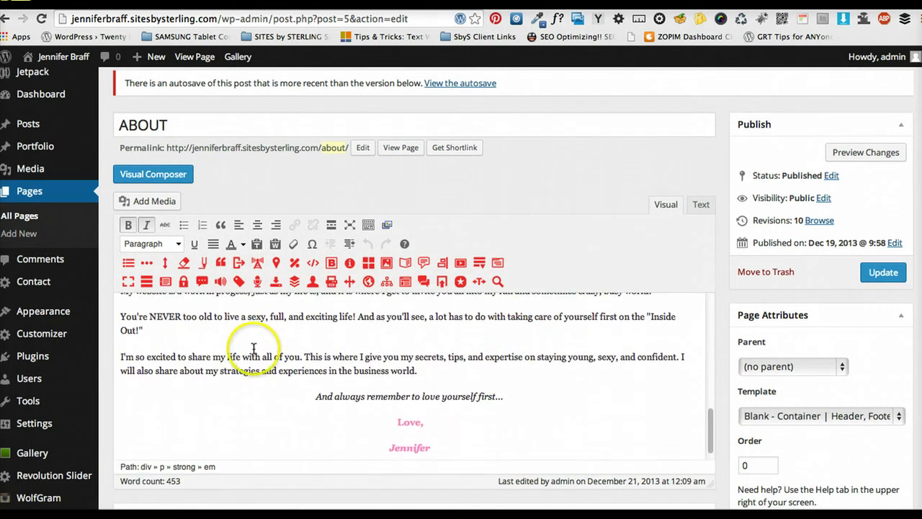
scroll(256, 344, "up", 2)
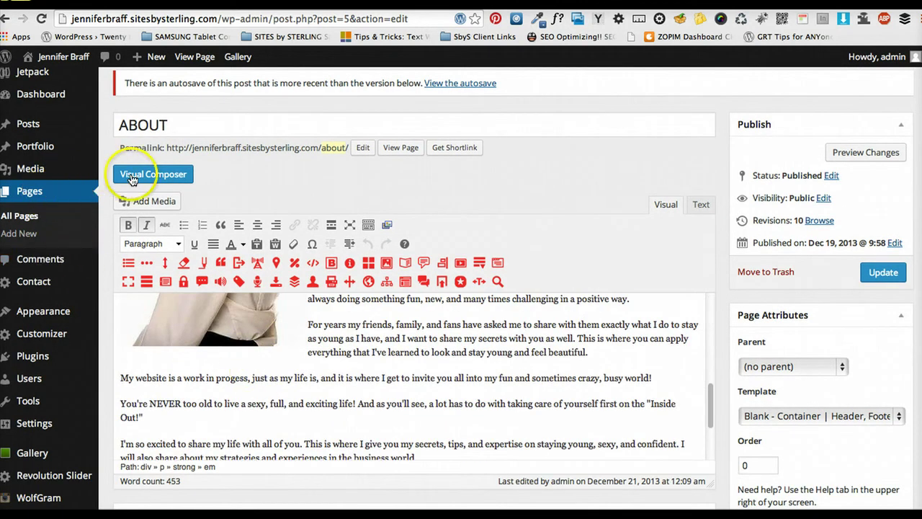
scroll(412, 333, "down", 3)
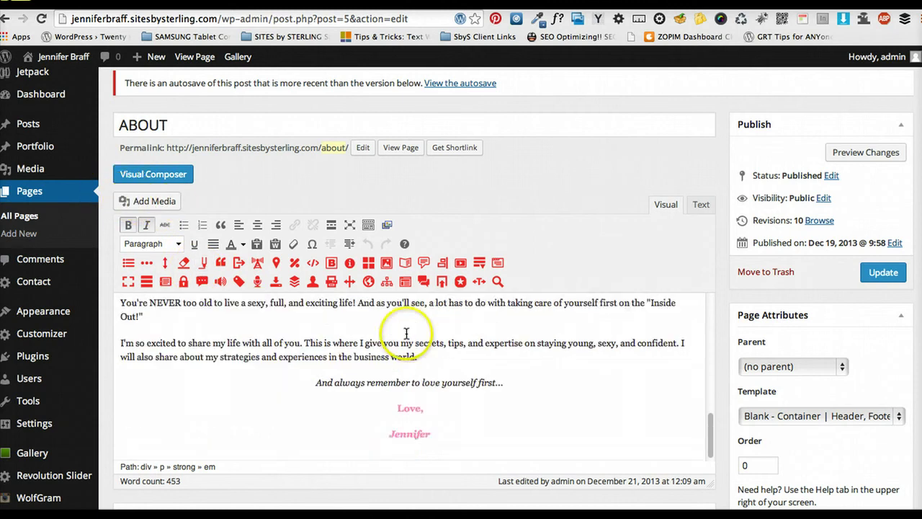
scroll(389, 353, "up", 5)
Remove the photo beside the intro text, then browse the Media Library and close it unused
left_click(196, 364)
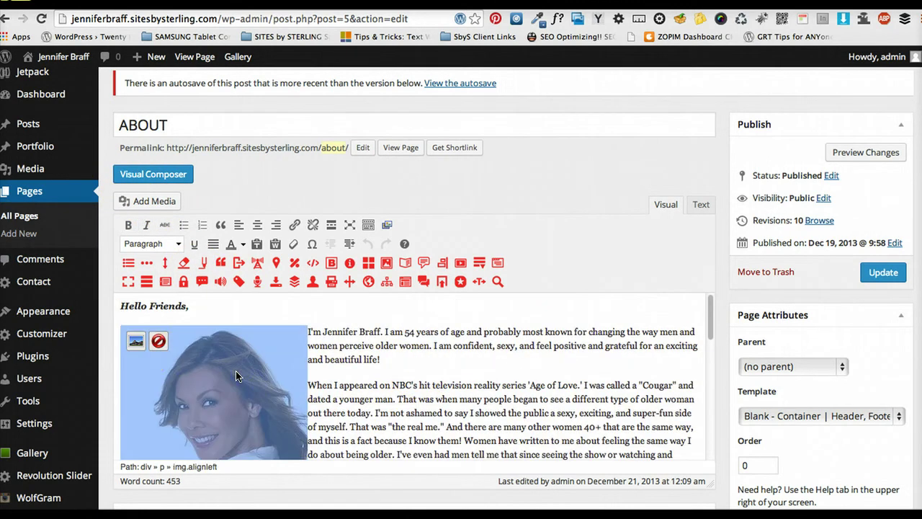
left_click(158, 343)
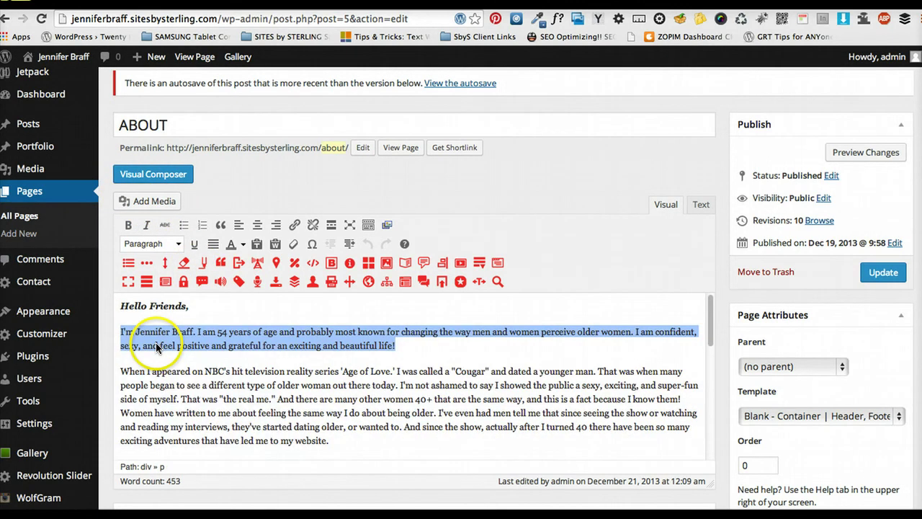
left_click(135, 206)
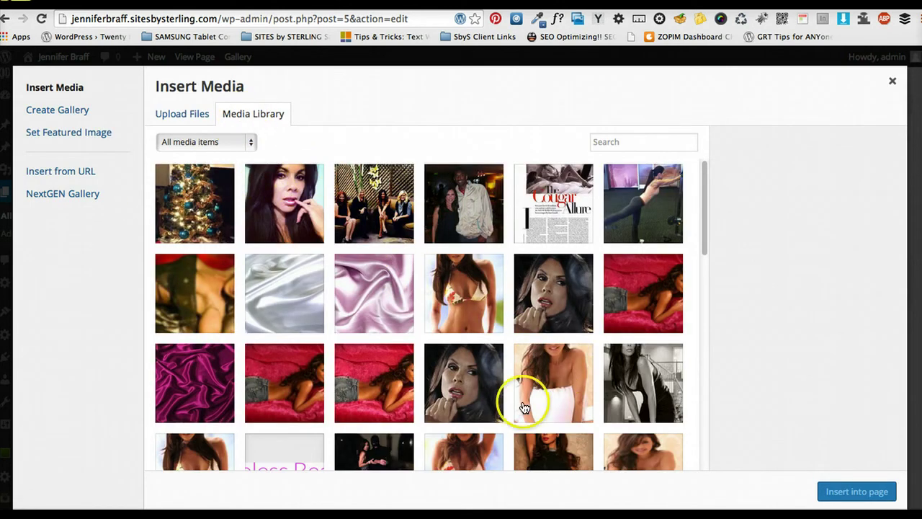
scroll(519, 371, "down", 3)
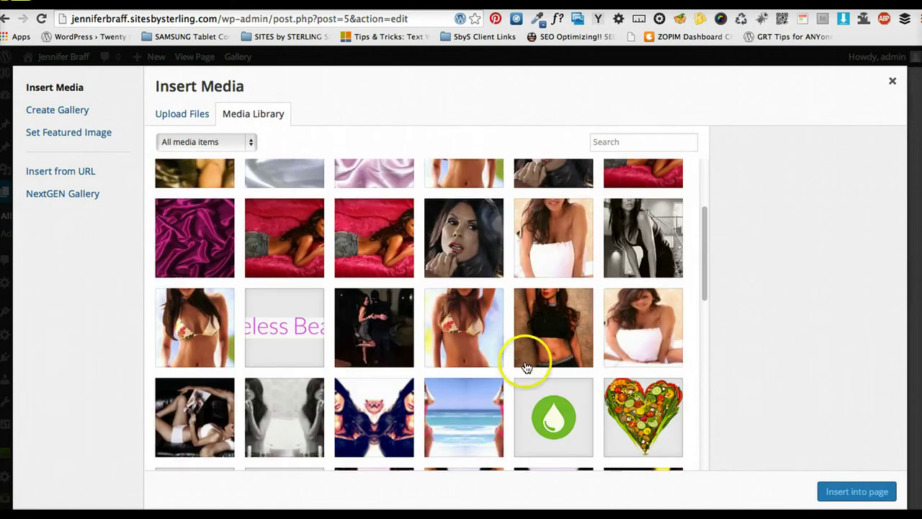
scroll(523, 356, "up", 3)
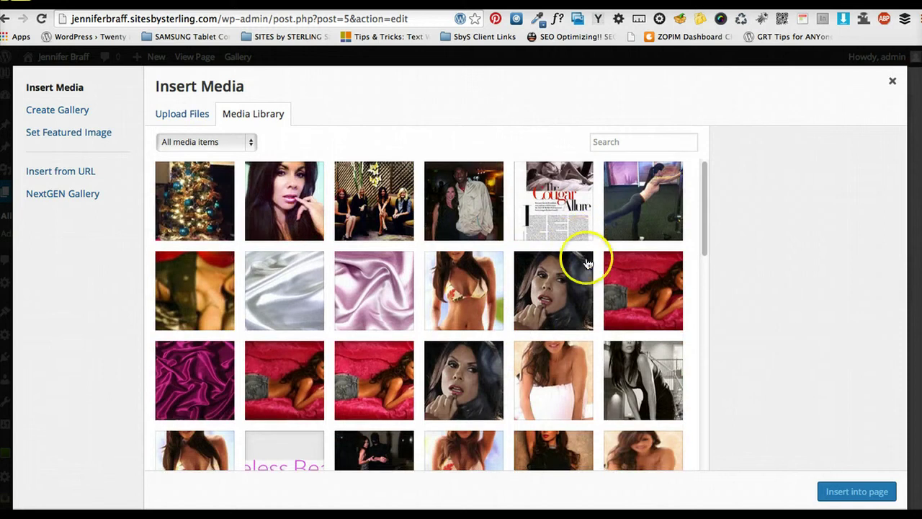
scroll(561, 305, "down", 3)
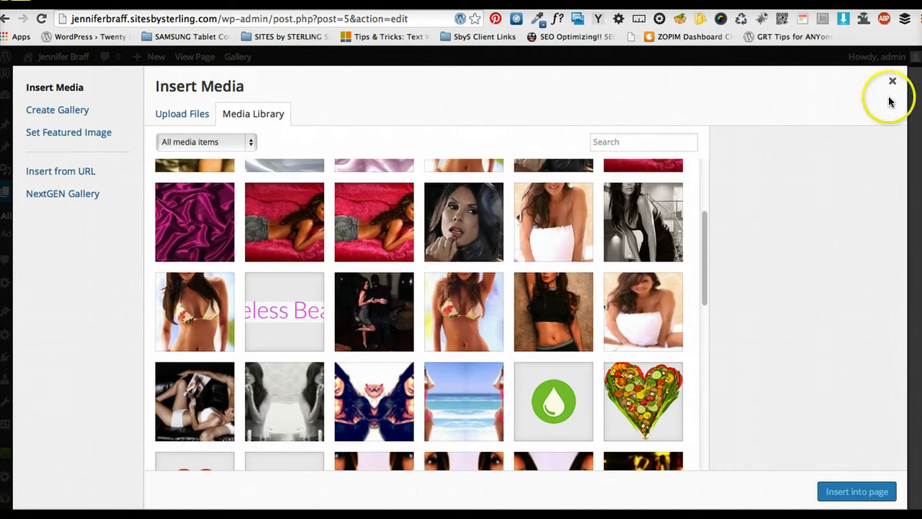
left_click(894, 88)
scroll(308, 317, "up", 1)
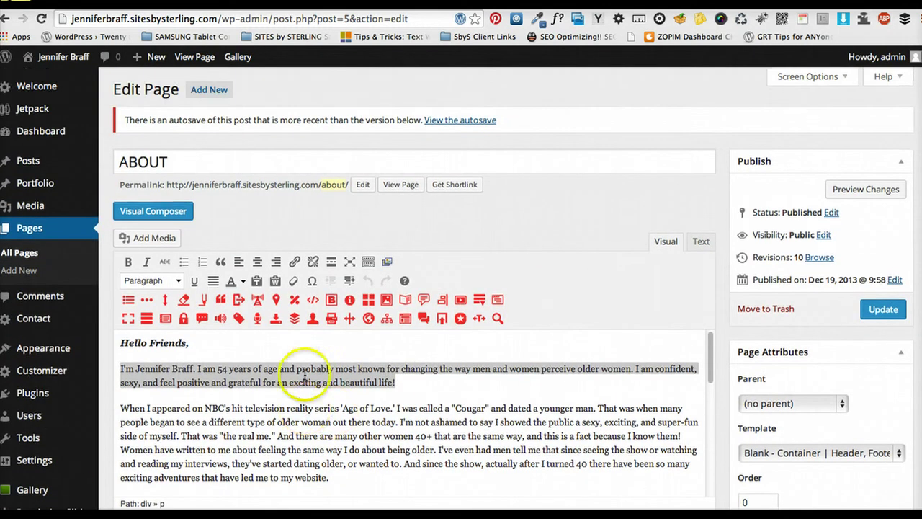
left_click(120, 372)
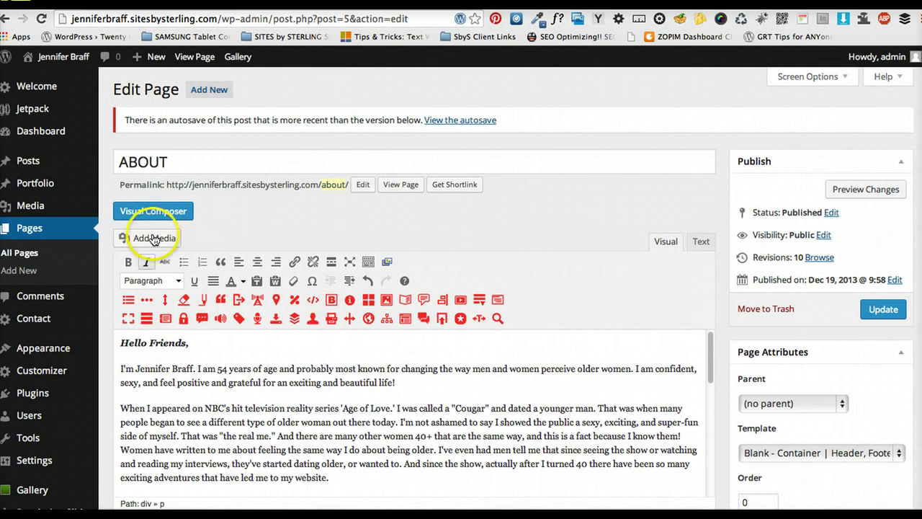
Choose the white-shirt photo, left-aligned, Link To None, at Full Size 284 × 494
left_click(152, 236)
scroll(573, 384, "down", 2)
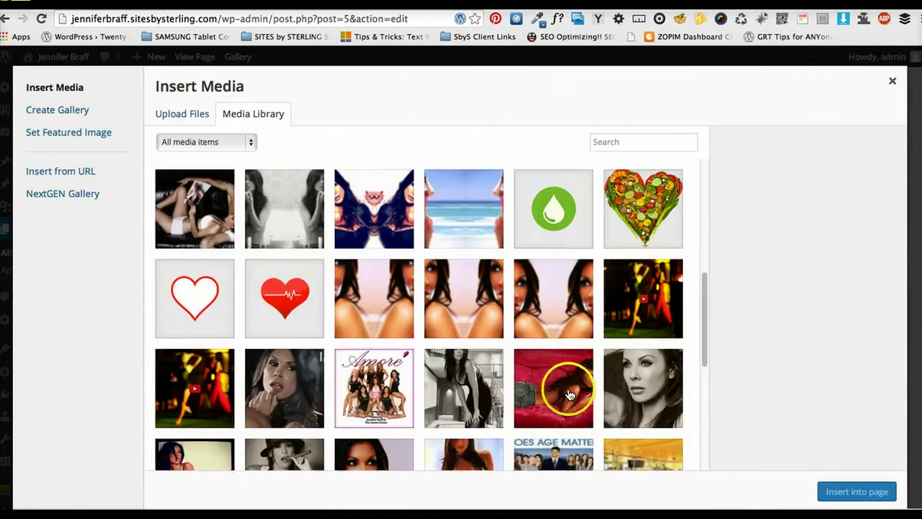
scroll(572, 384, "down", 6)
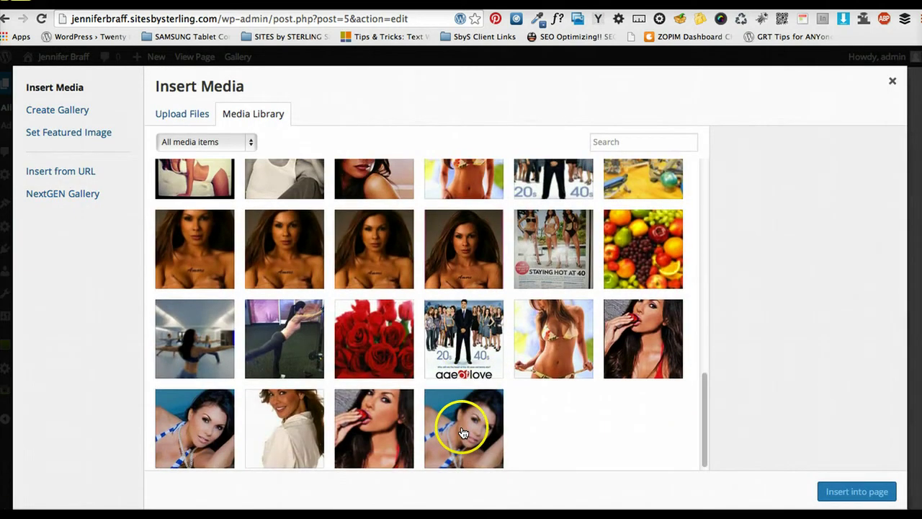
left_click(306, 426)
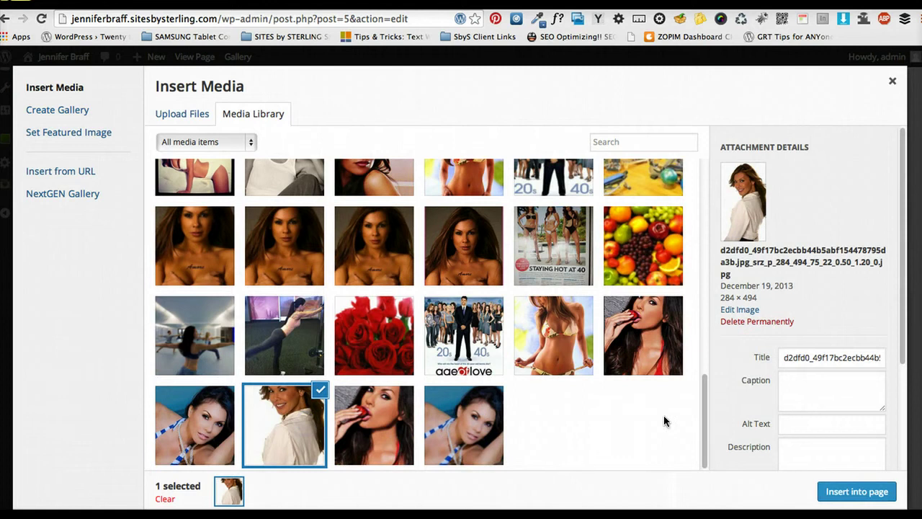
scroll(807, 447, "down", 3)
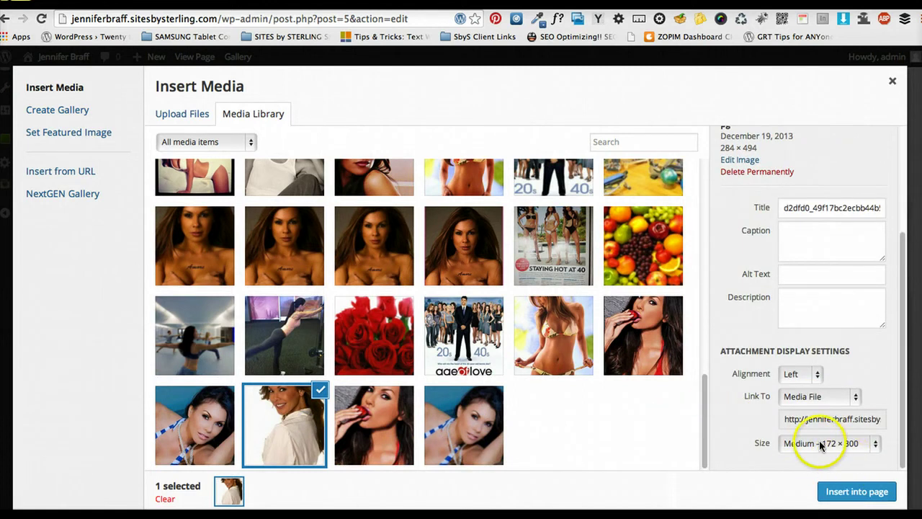
left_click(816, 396)
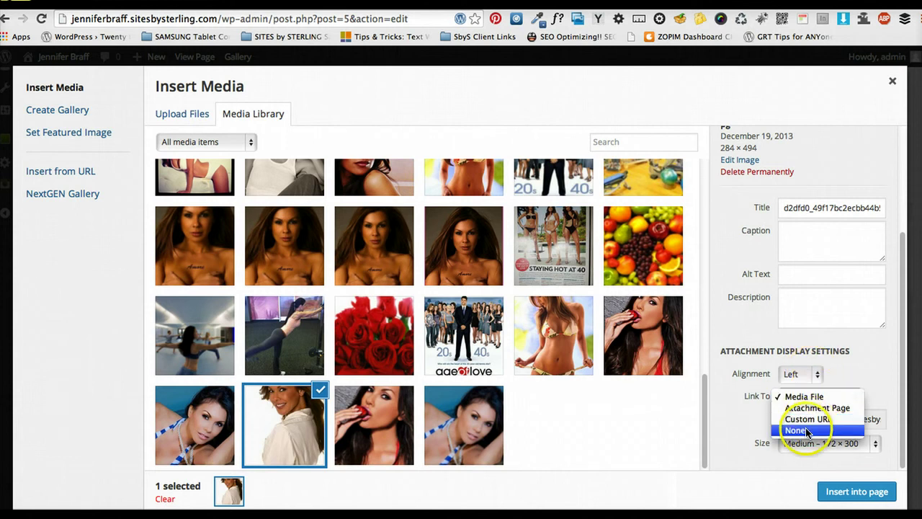
left_click(808, 430)
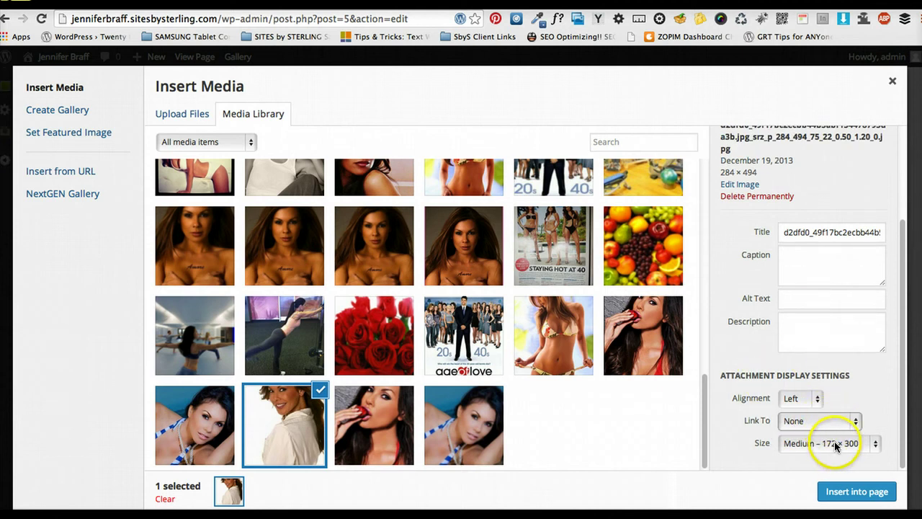
left_click(835, 445)
left_click(836, 454)
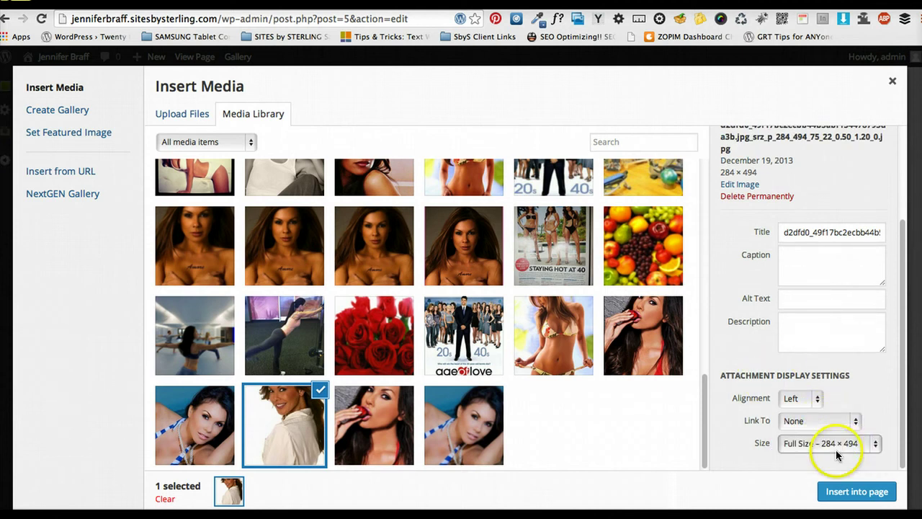
Insert the white-shirt portrait into the page and delete the period after 'Age of Love'
left_click(843, 493)
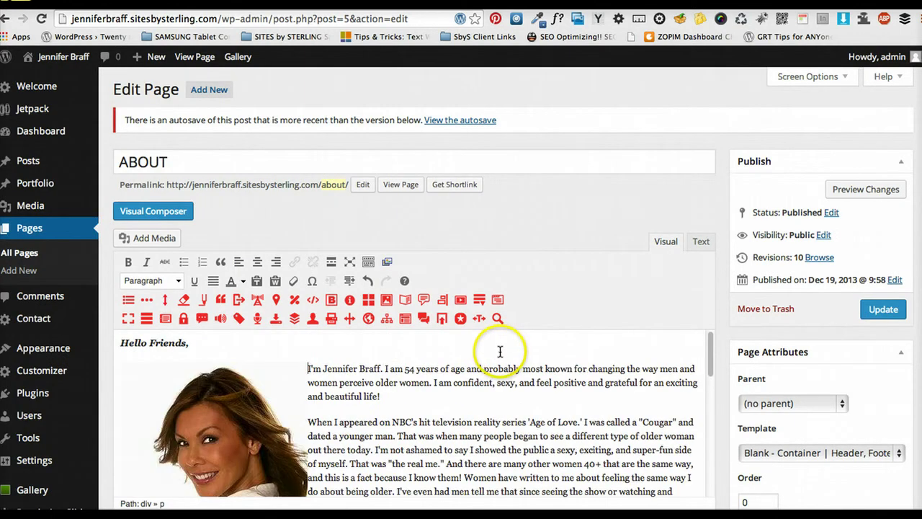
scroll(502, 353, "down", 5)
scroll(446, 395, "up", 4)
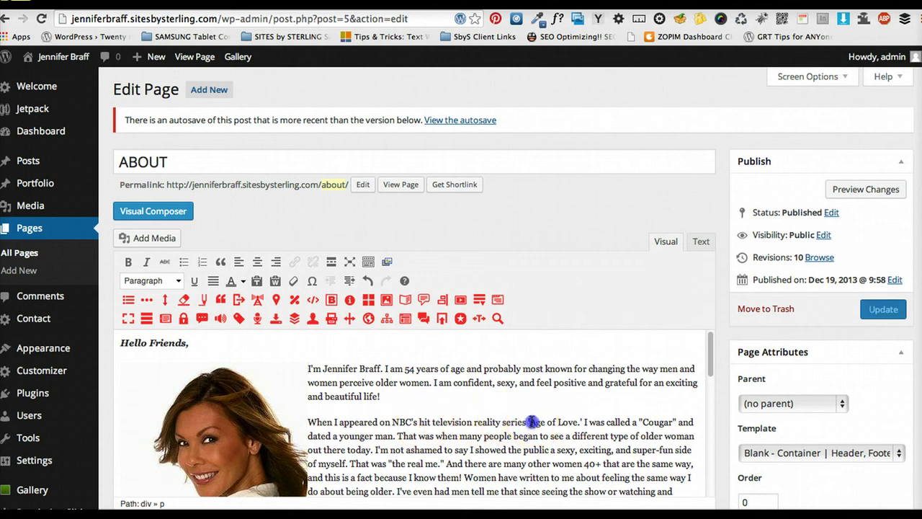
left_click_drag(535, 422, 573, 423)
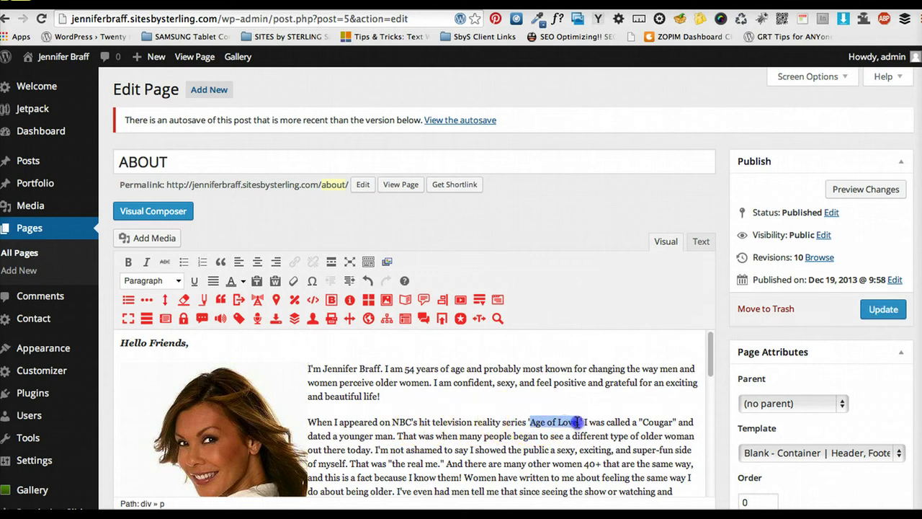
left_click(583, 420)
key("BackSpace")
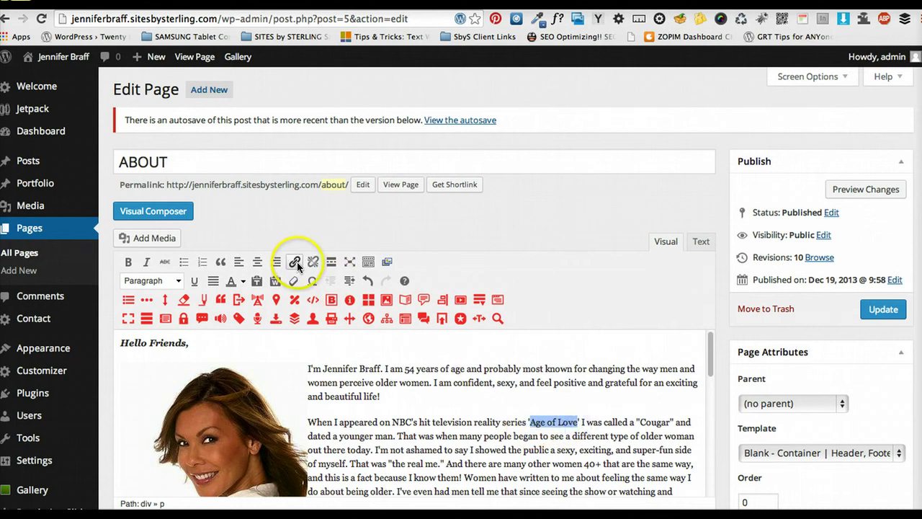
left_click(296, 261)
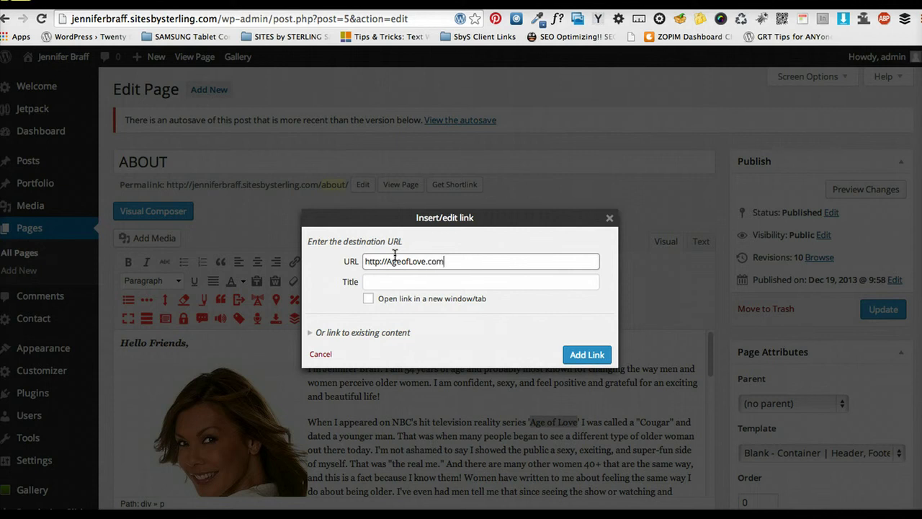
left_click(384, 281)
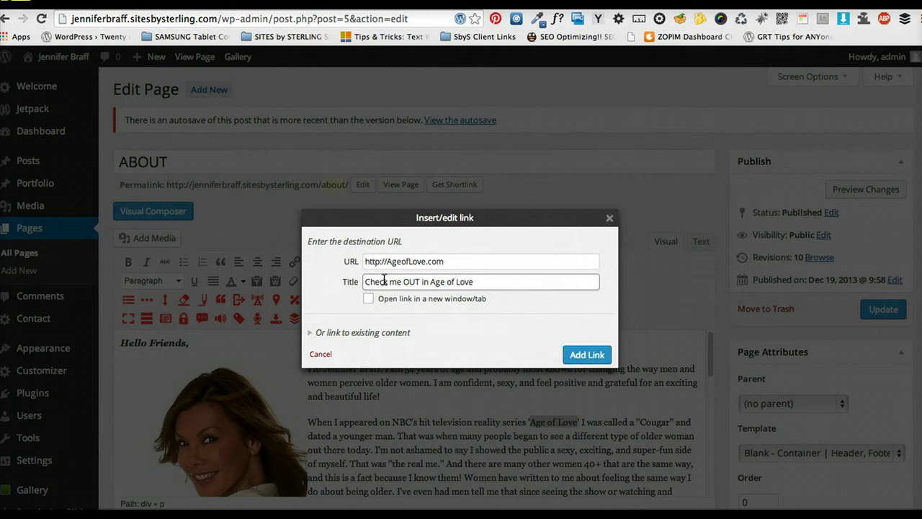
left_click(368, 299)
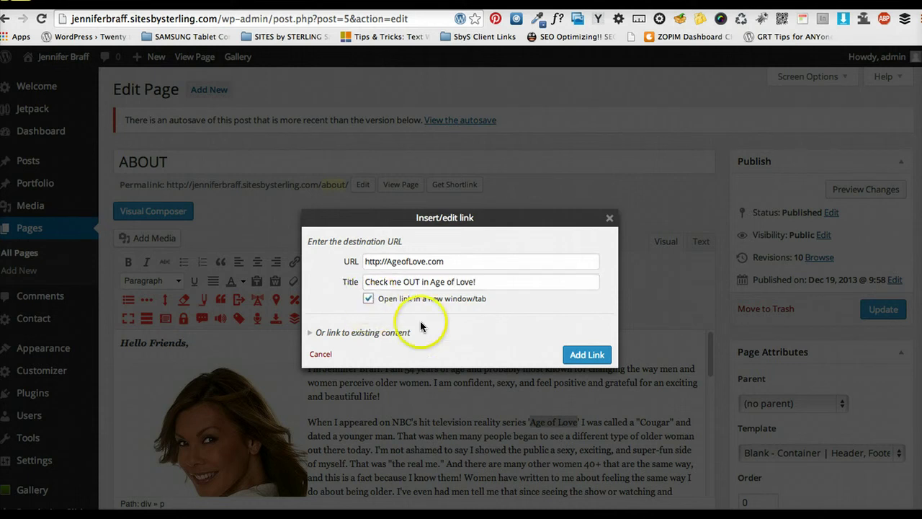
left_click(574, 358)
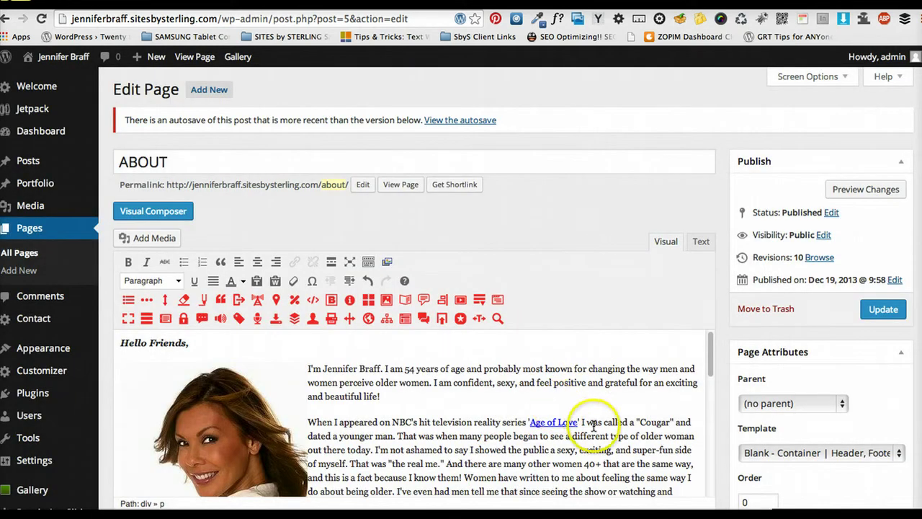
scroll(591, 410, "down", 2)
scroll(610, 405, "up", 2)
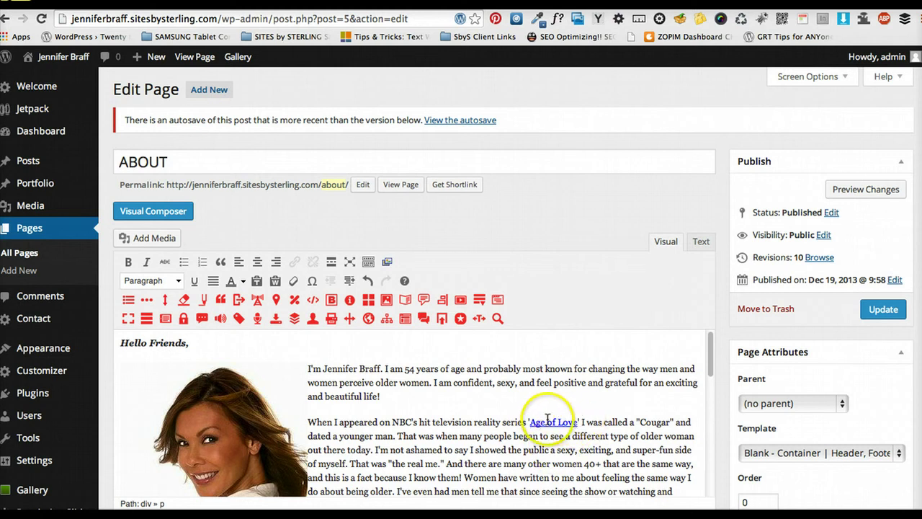
scroll(546, 402, "down", 3)
scroll(747, 381, "down", 2)
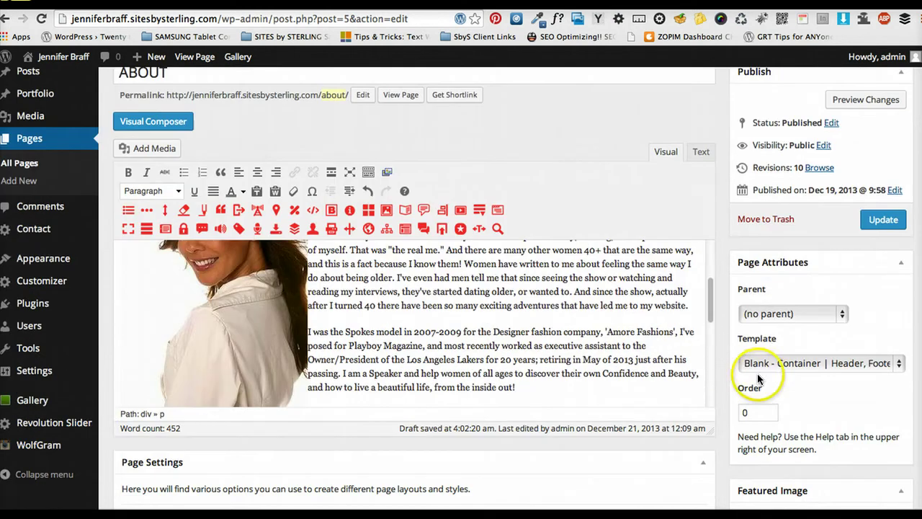
scroll(514, 326, "up", 6)
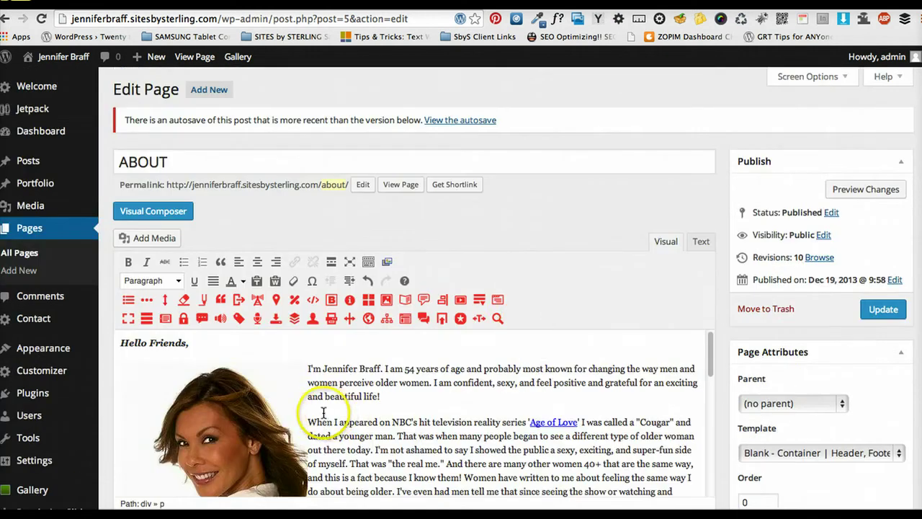
Colour the 'Hello Friends,' greeting orange-red #fc6102 using the custom text colour picker
left_click_drag(205, 347, 126, 342)
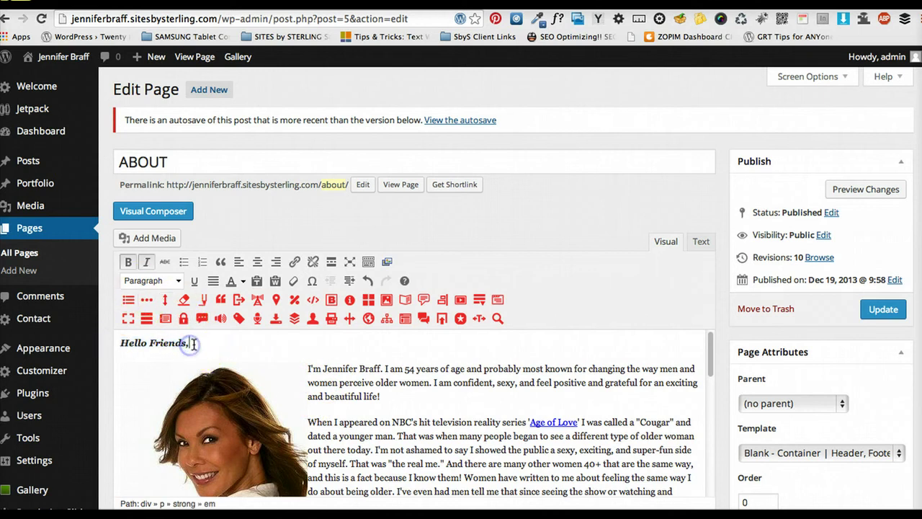
left_click(166, 280)
scroll(175, 350, "down", 1)
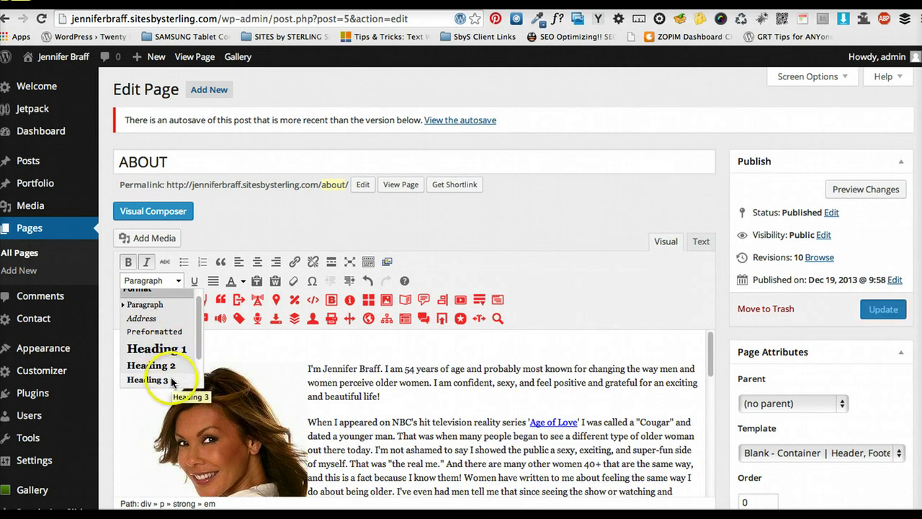
scroll(172, 382, "down", 3)
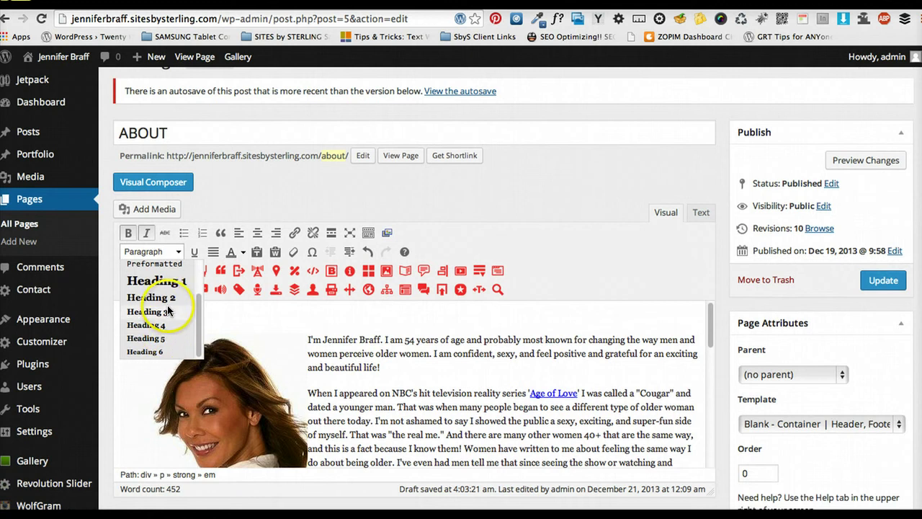
left_click(236, 315)
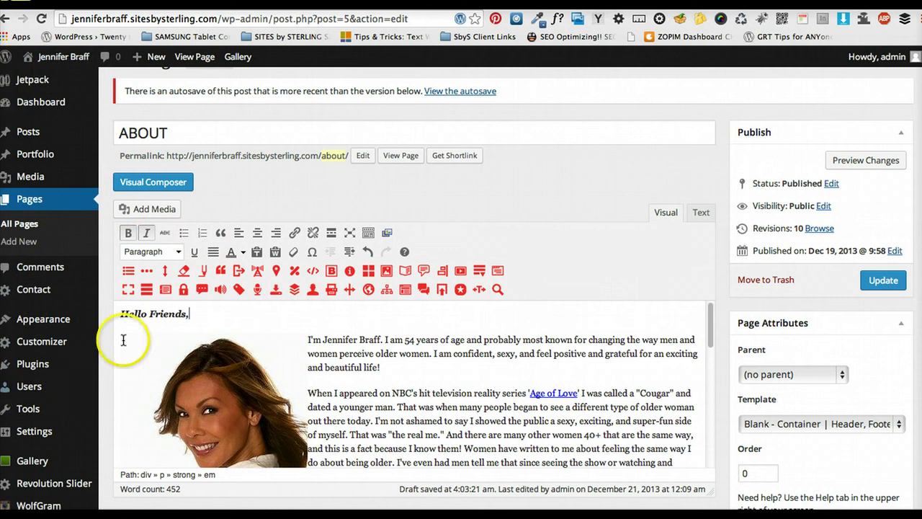
left_click(252, 317)
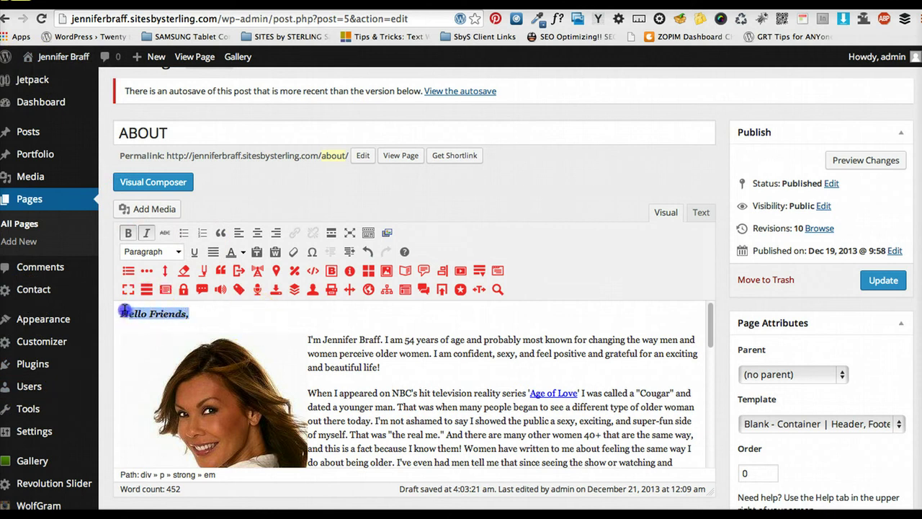
left_click(244, 252)
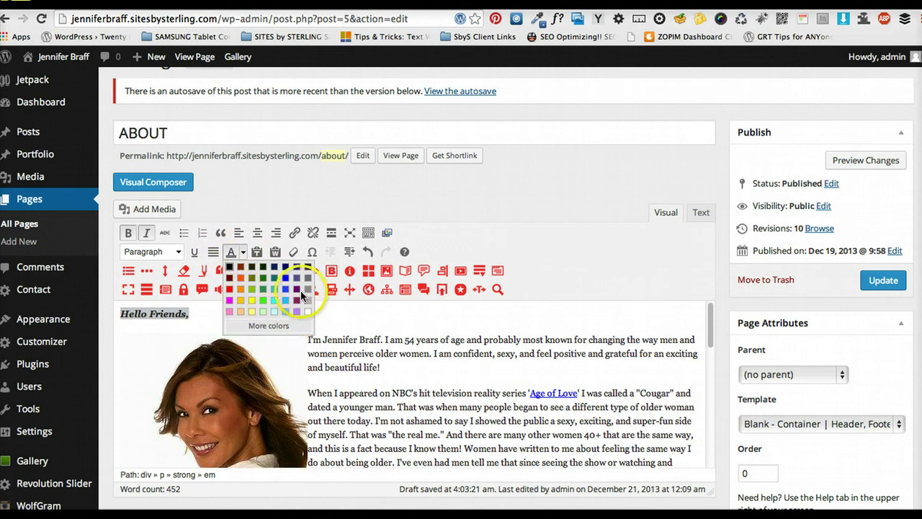
left_click(268, 325)
left_click_drag(424, 275, 376, 256)
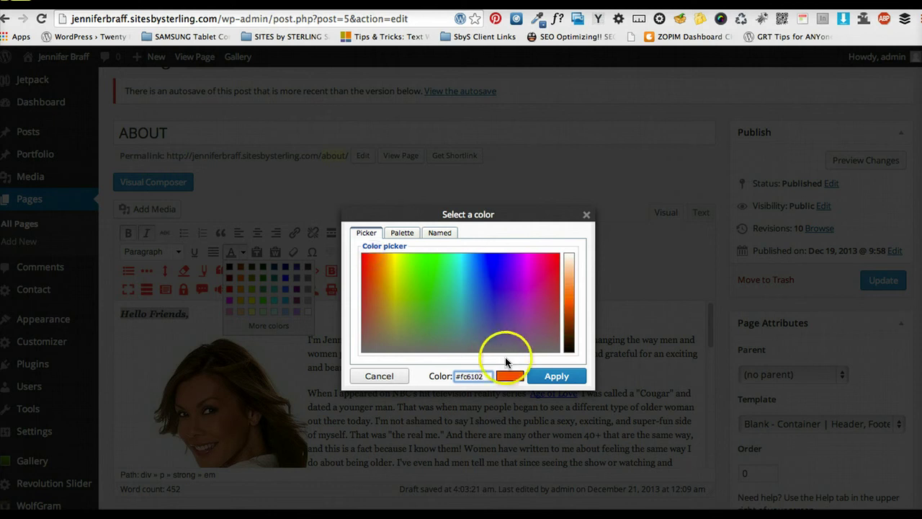
left_click(483, 380)
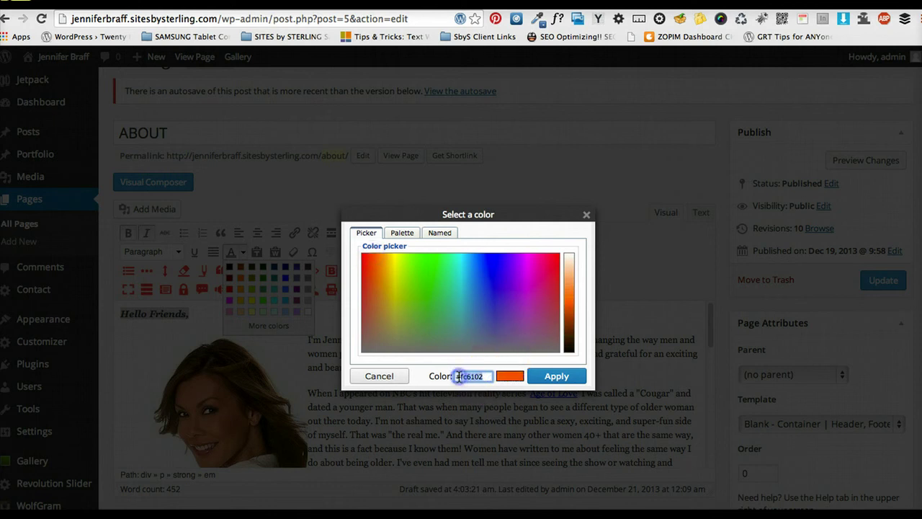
left_click(557, 377)
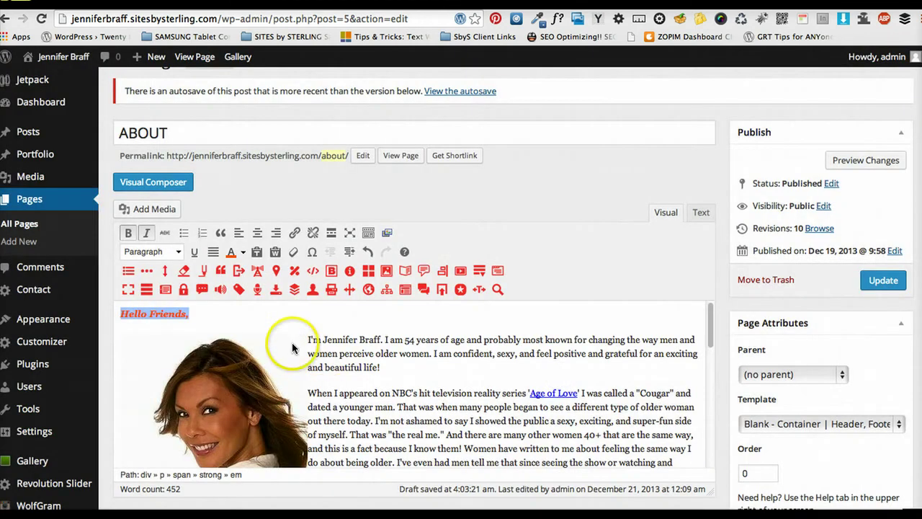
Try Heading 3 on the 'Hello Friends,' greeting, then switch it back to Paragraph
left_click(176, 254)
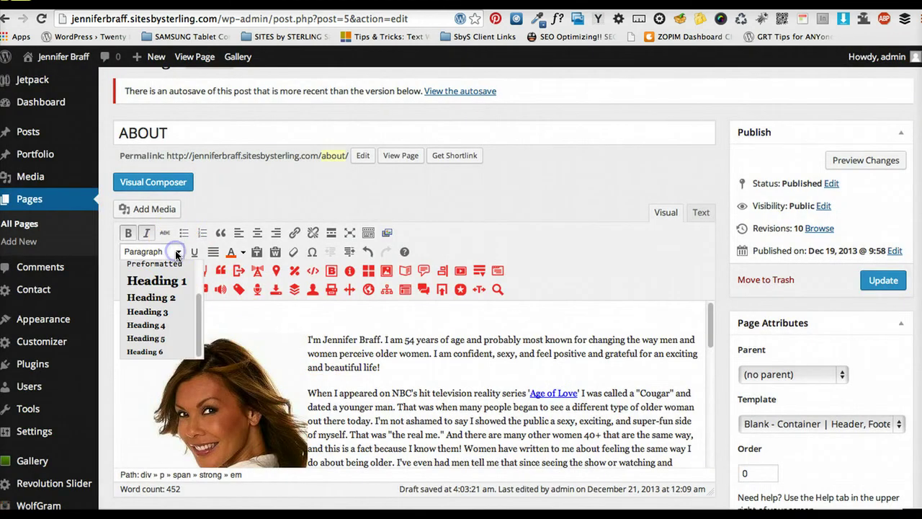
left_click(147, 312)
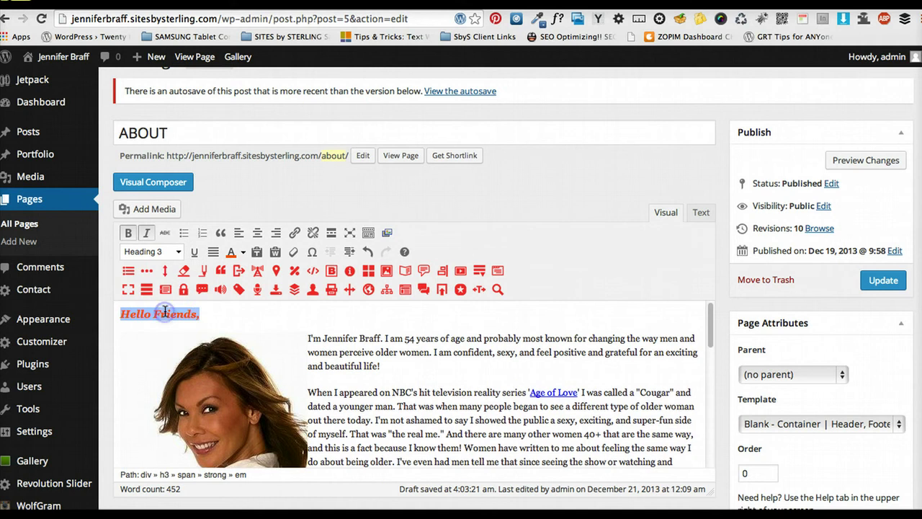
left_click(214, 316)
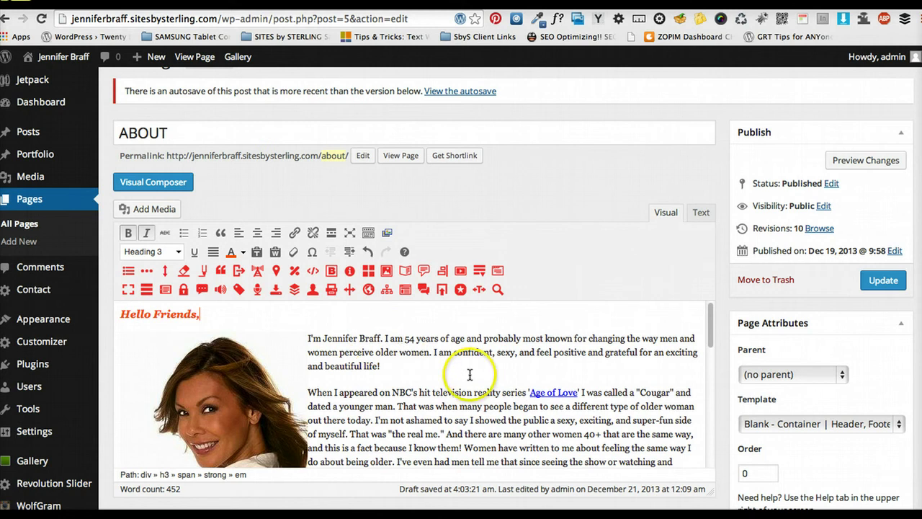
scroll(461, 396, "down", 1)
scroll(432, 382, "up", 1)
left_click_drag(238, 314, 132, 314)
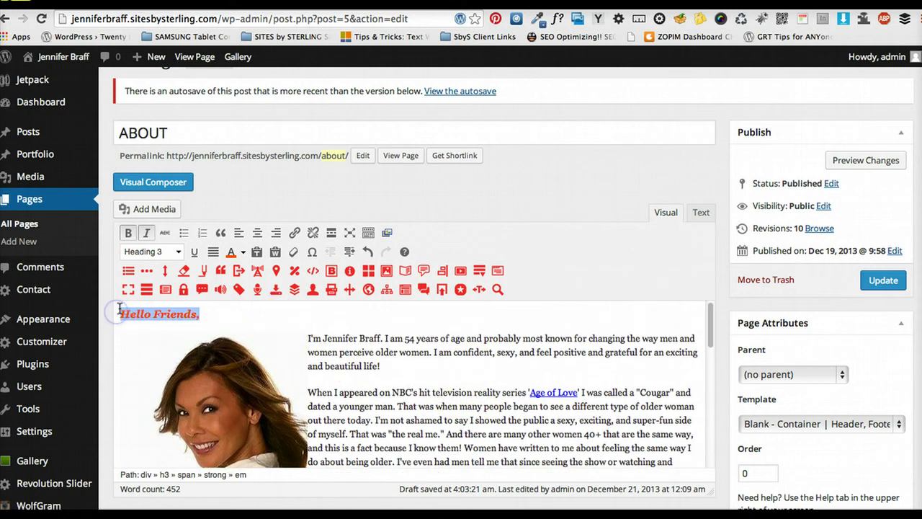
left_click(158, 252)
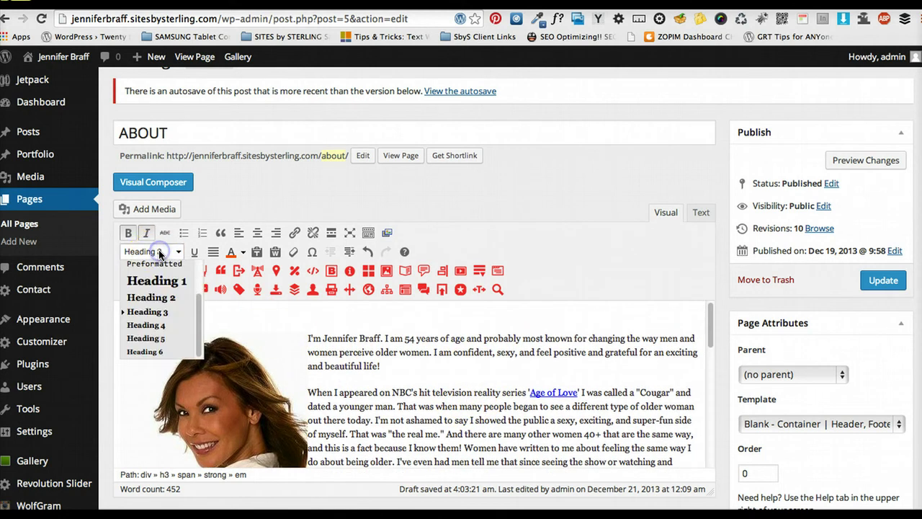
scroll(164, 294, "up", 1)
left_click(165, 314)
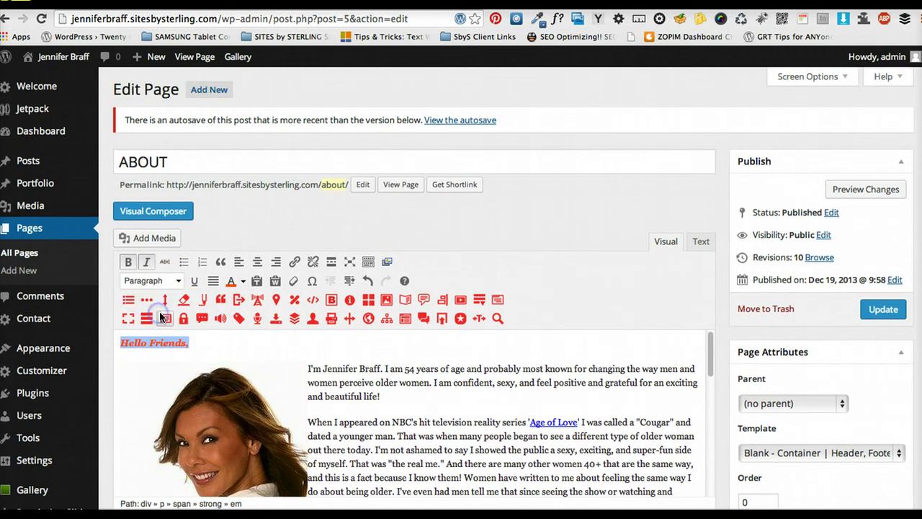
Remove bold and italic from the 'Hello Friends,' greeting
left_click_drag(201, 342, 108, 339)
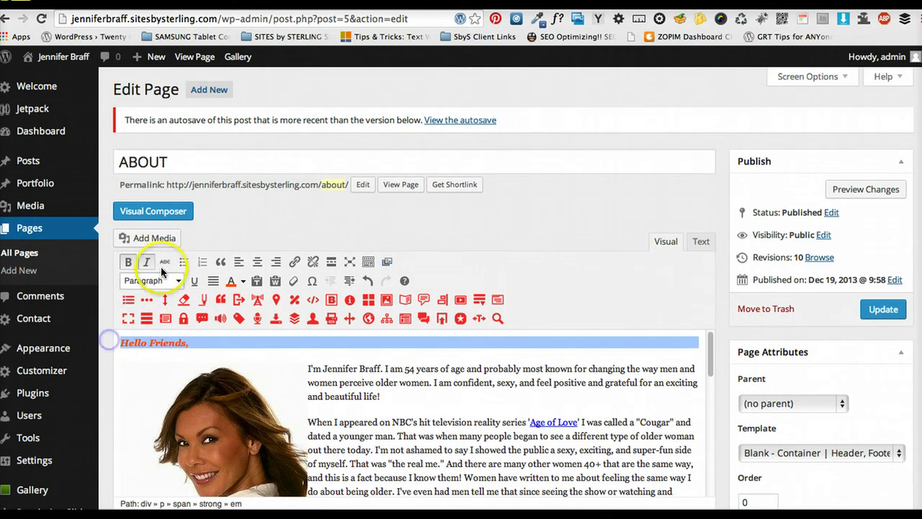
left_click(132, 265)
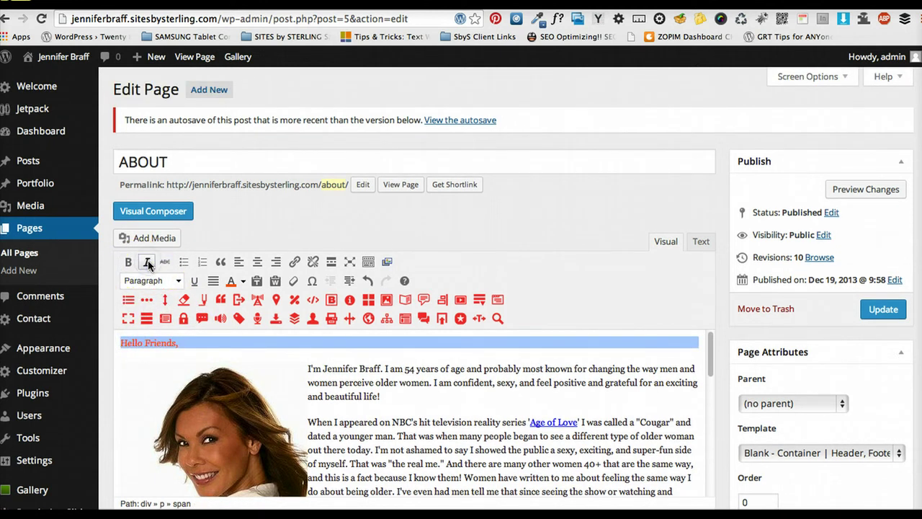
left_click(147, 263)
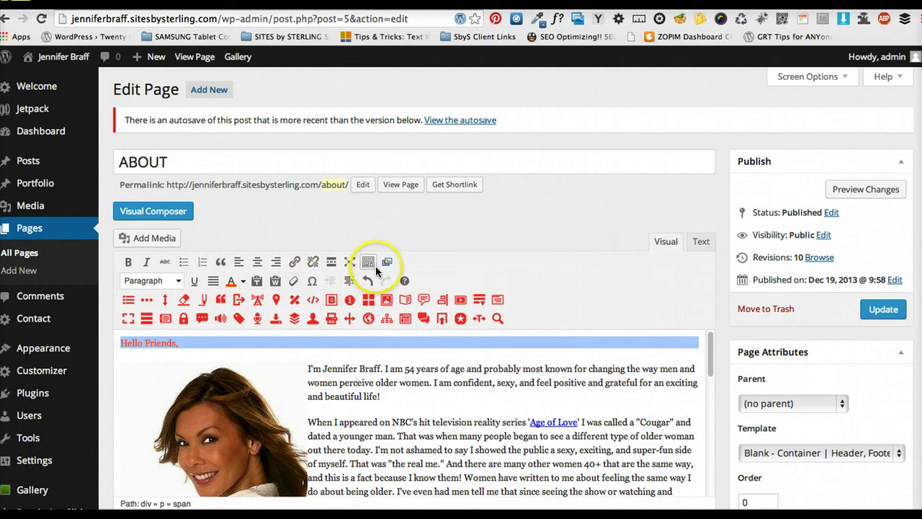
left_click(219, 342)
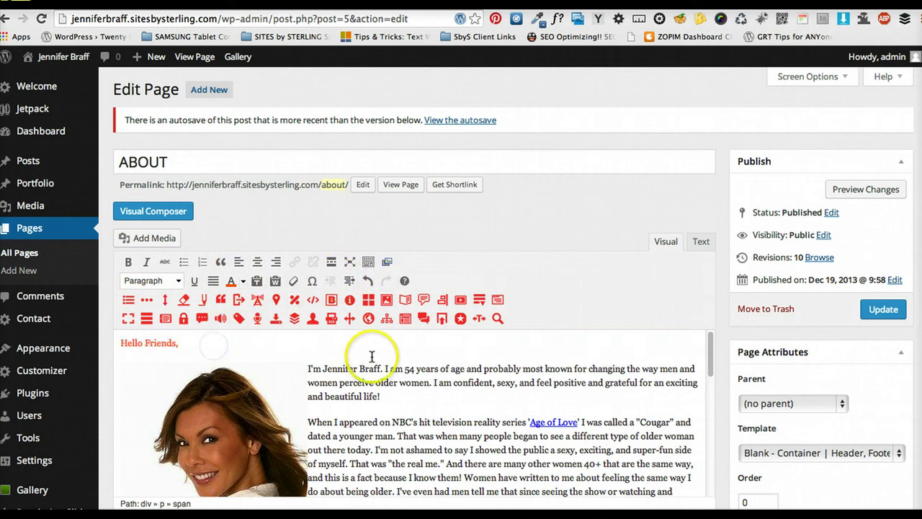
scroll(504, 403, "down", 8)
scroll(570, 422, "down", 6)
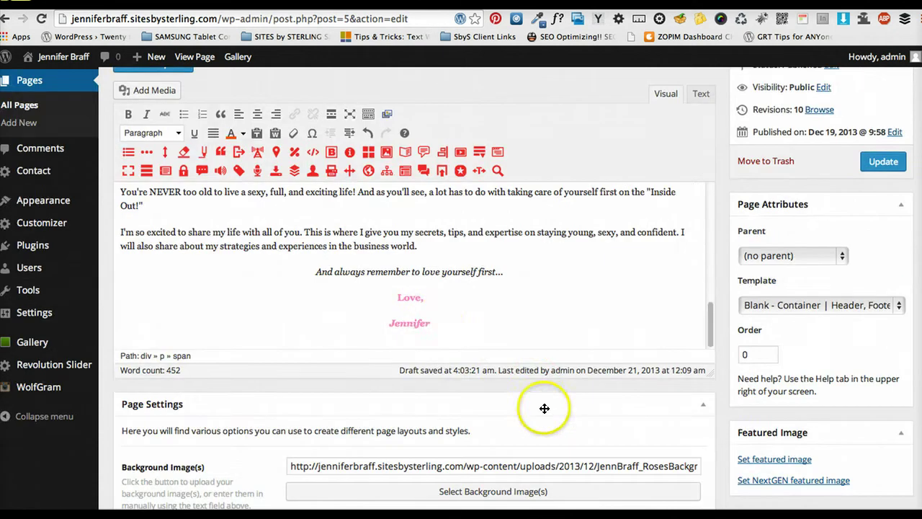
scroll(597, 312, "up", 15)
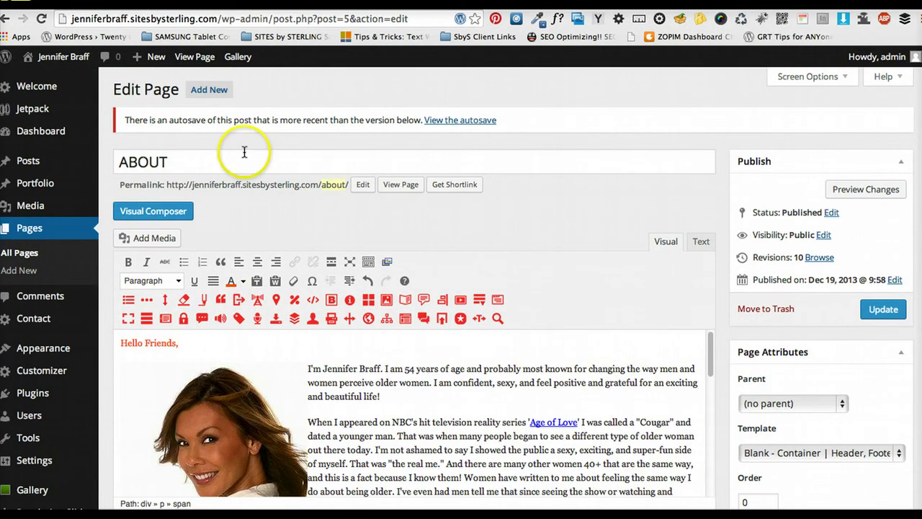
Leave the About page without saving and open 'About Excercise...' from the Posts list
left_click(41, 165)
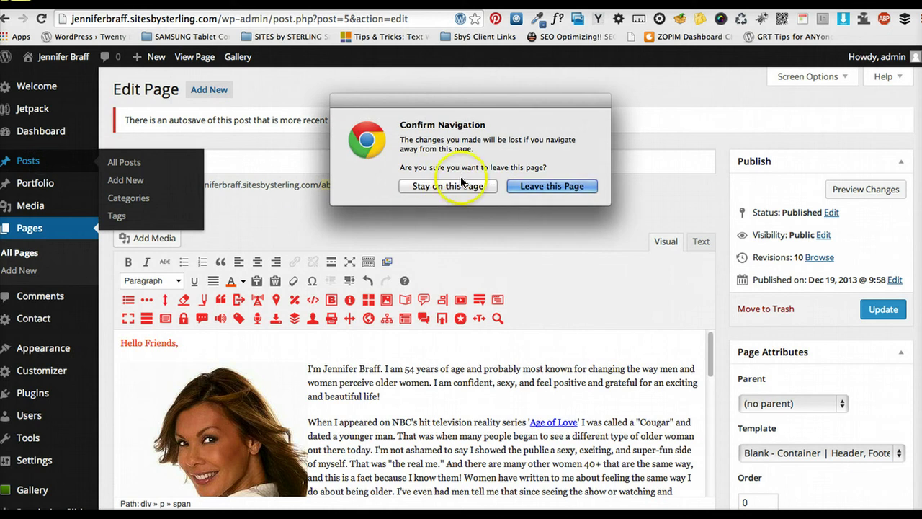
left_click(569, 186)
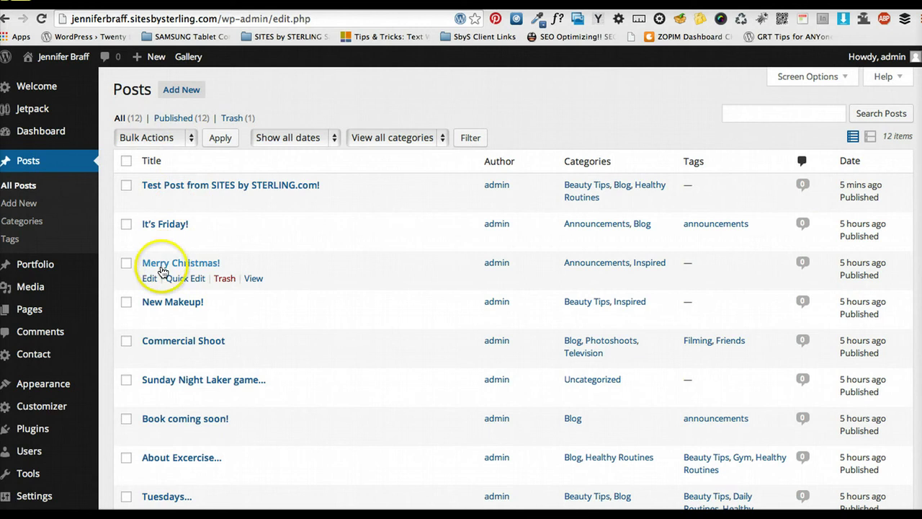
scroll(184, 353, "down", 2)
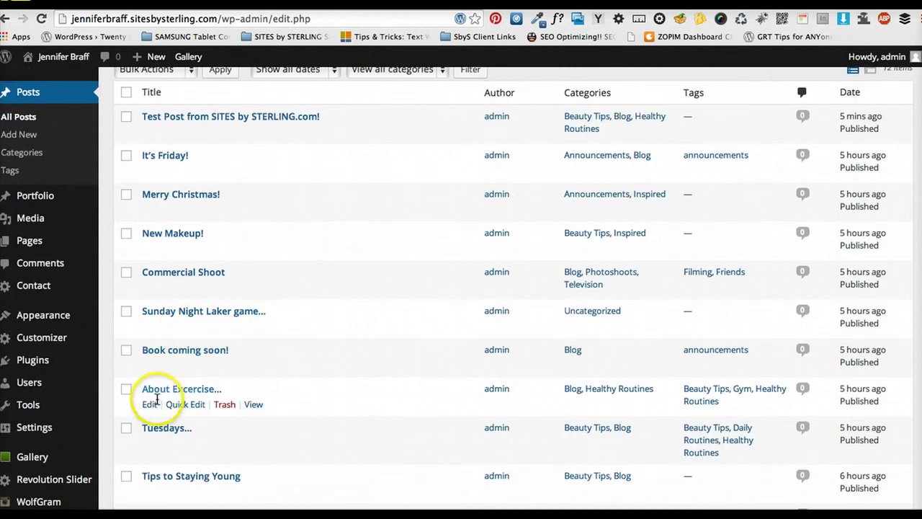
left_click(149, 404)
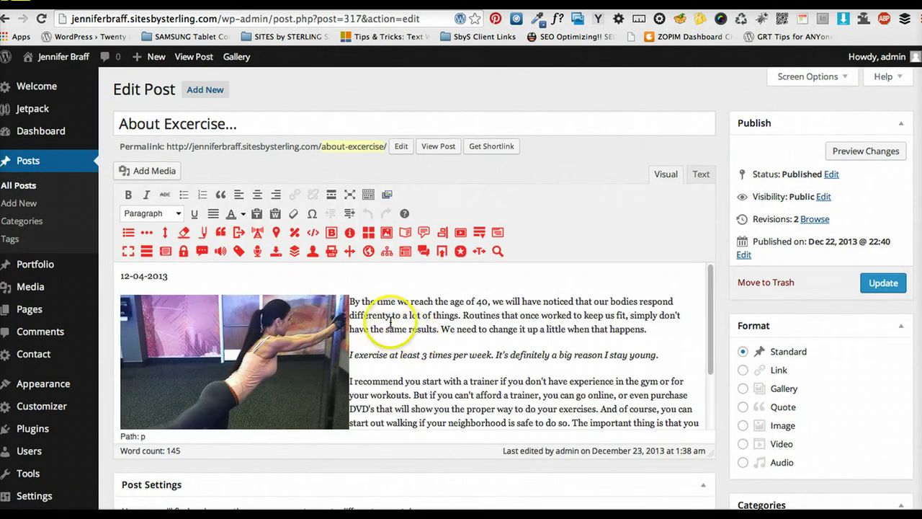
Click into the post's opening paragraph and scroll through its dated text and workout photo
left_click_drag(350, 301, 357, 301)
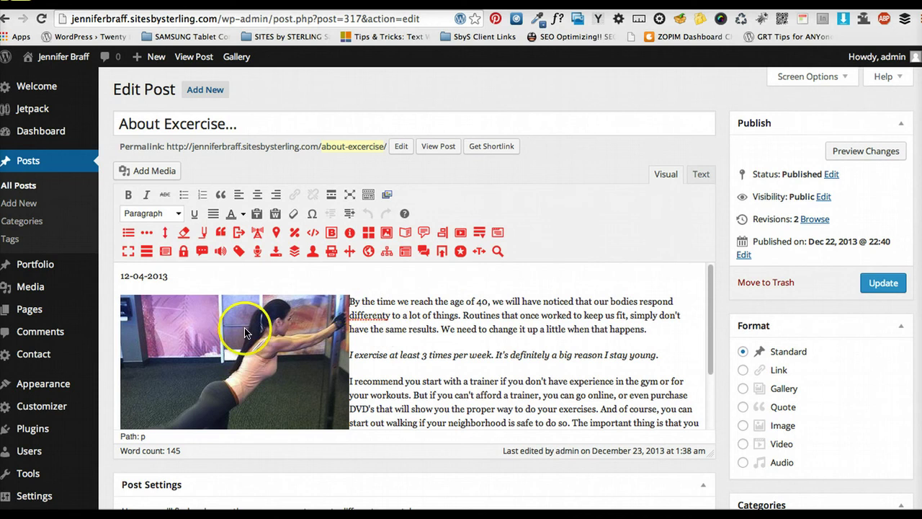
scroll(472, 326, "down", 2)
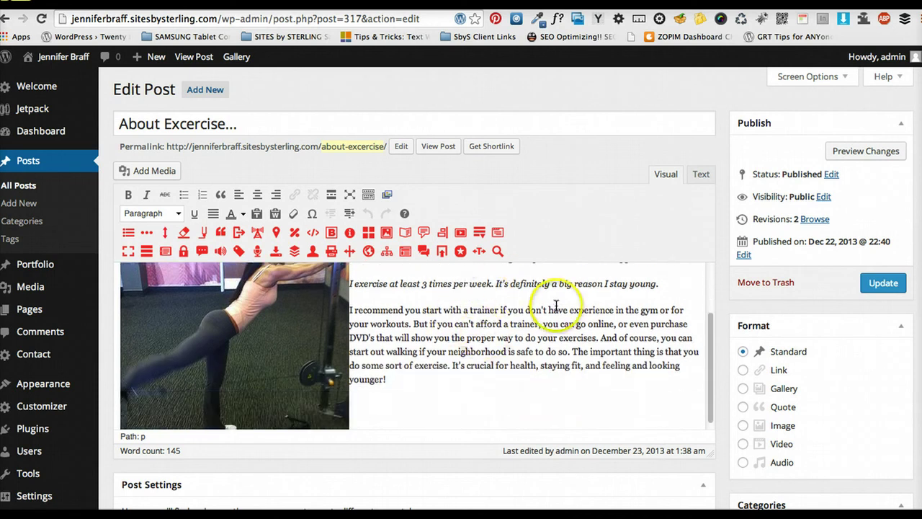
scroll(472, 326, "up", 1)
left_click(381, 353)
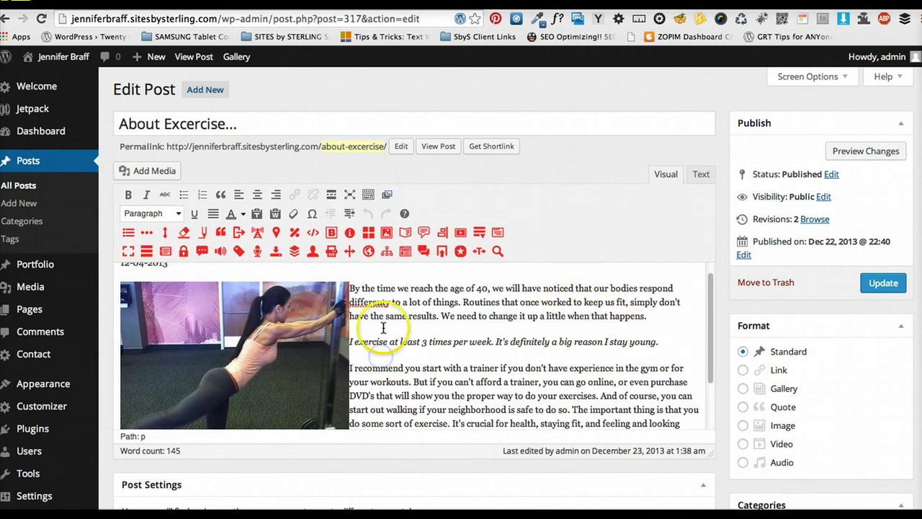
scroll(432, 330, "down", 3)
scroll(702, 334, "down", 1)
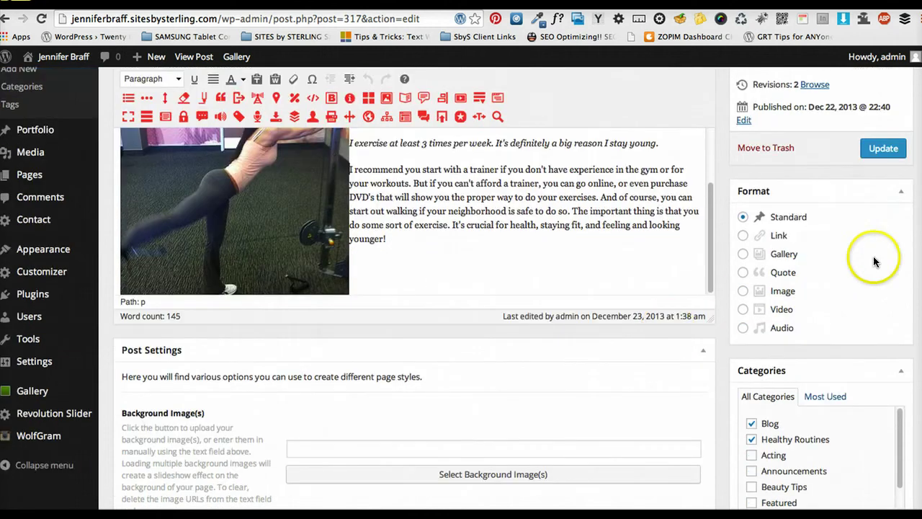
scroll(869, 173, "up", 3)
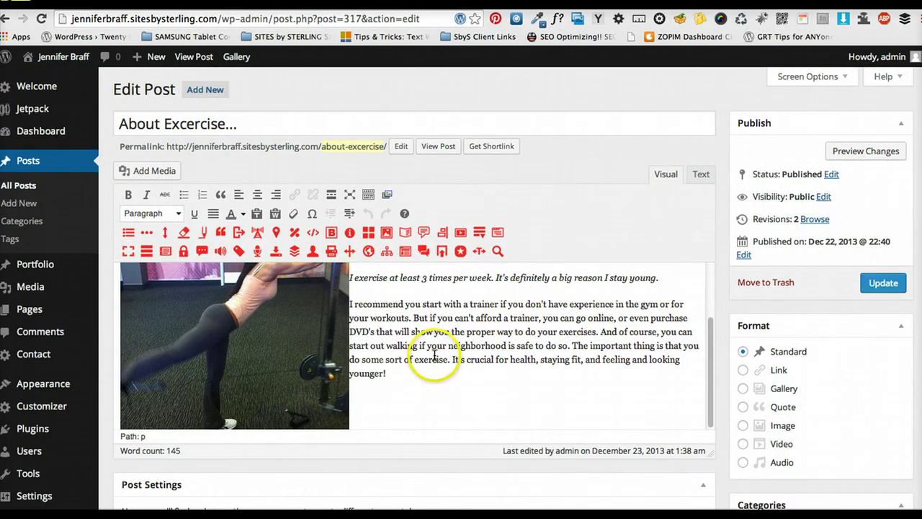
scroll(425, 324, "up", 3)
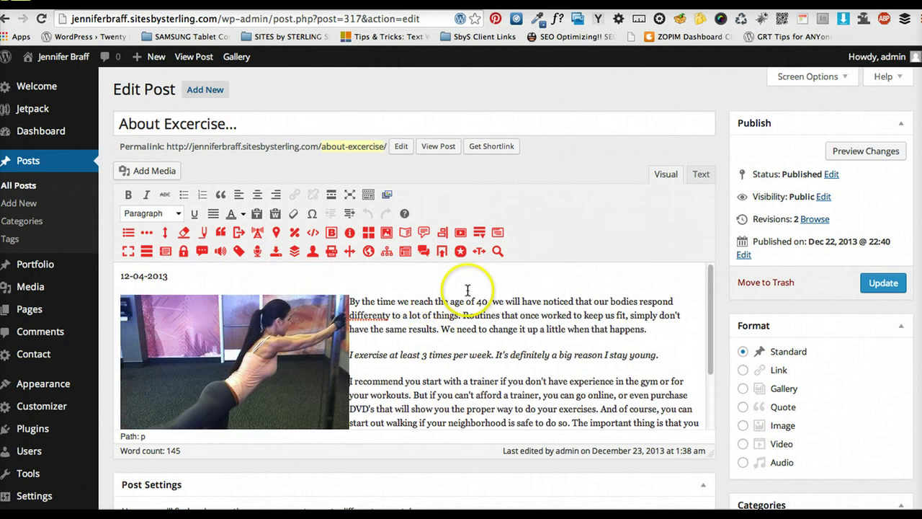